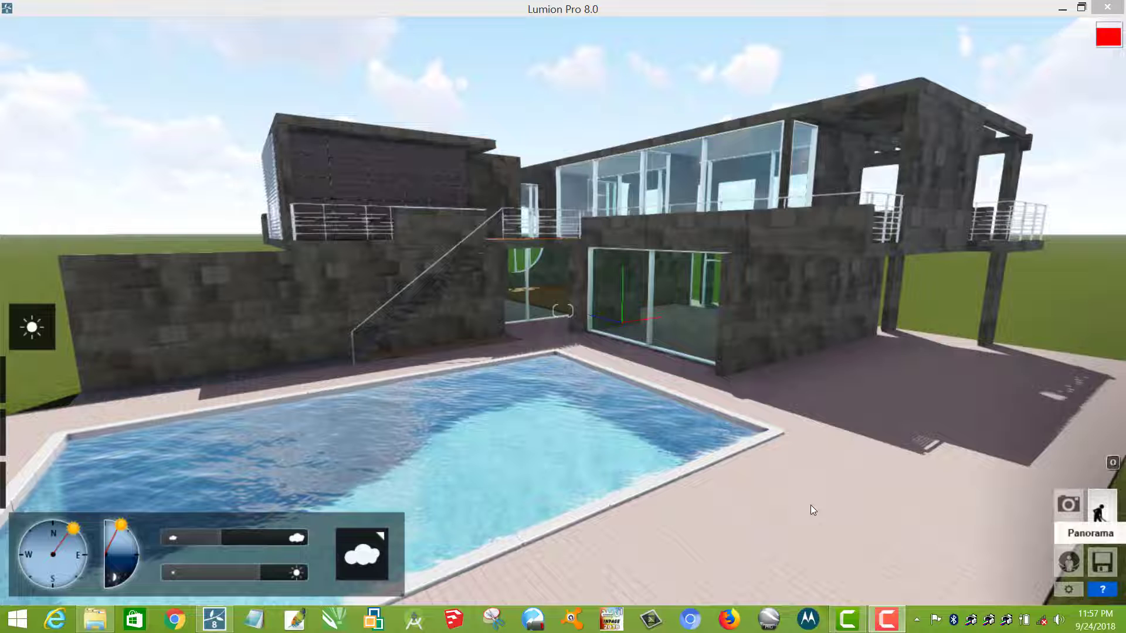
Raise the camera high above the house roof, then lower it to ground level beside the pool.
click(740, 383)
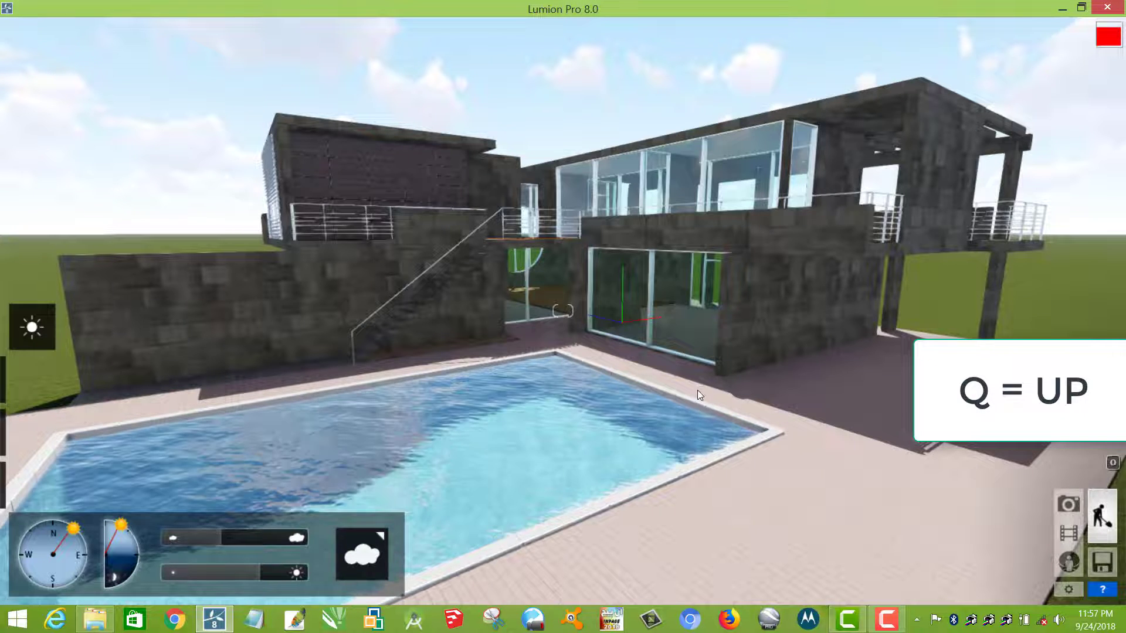
key(q)
key(q)
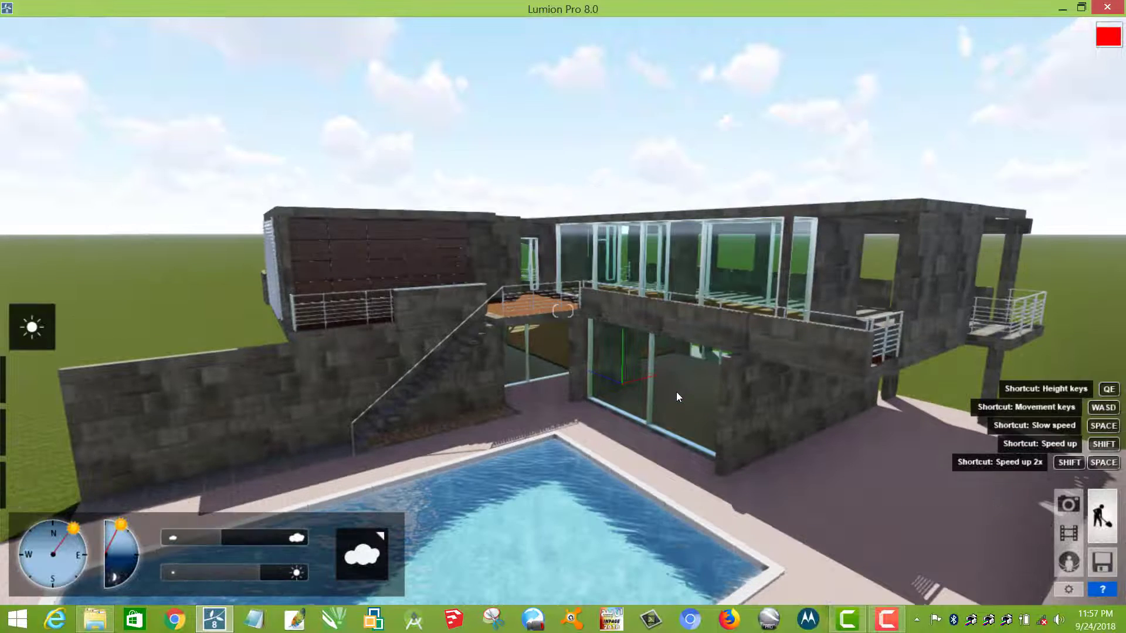
key(q)
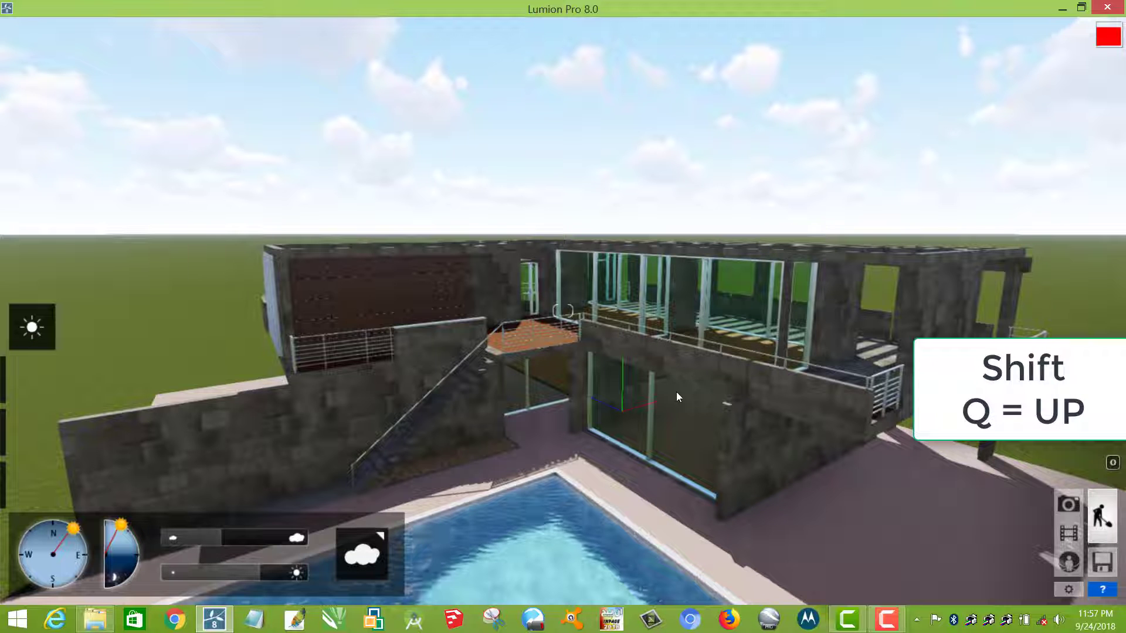
key(shift+q)
key(shift+q)
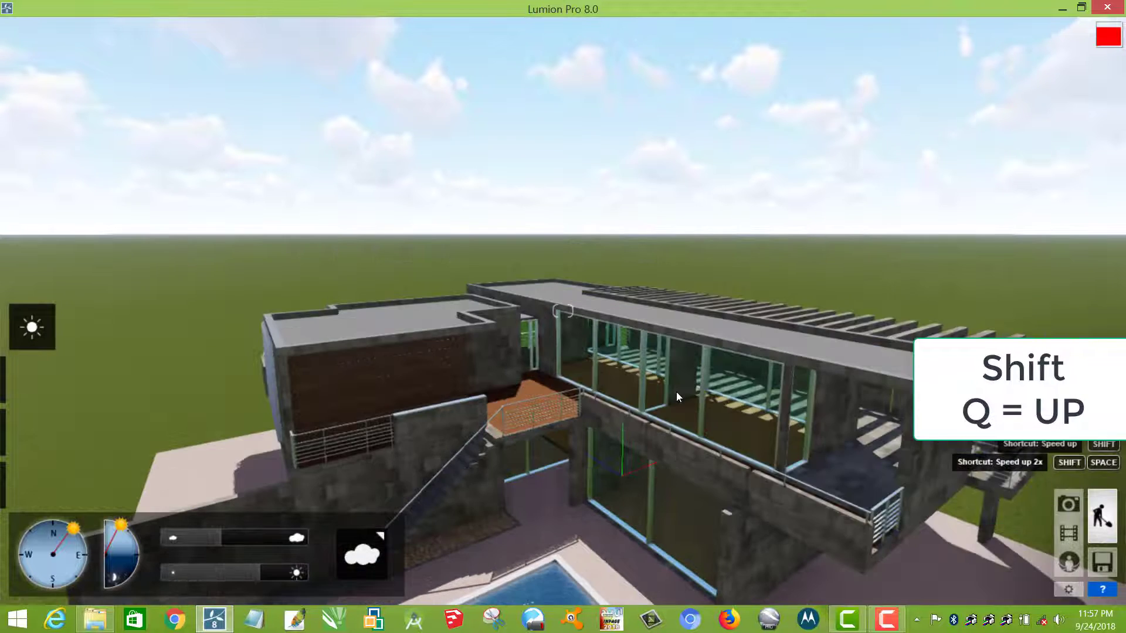
key(shift+q)
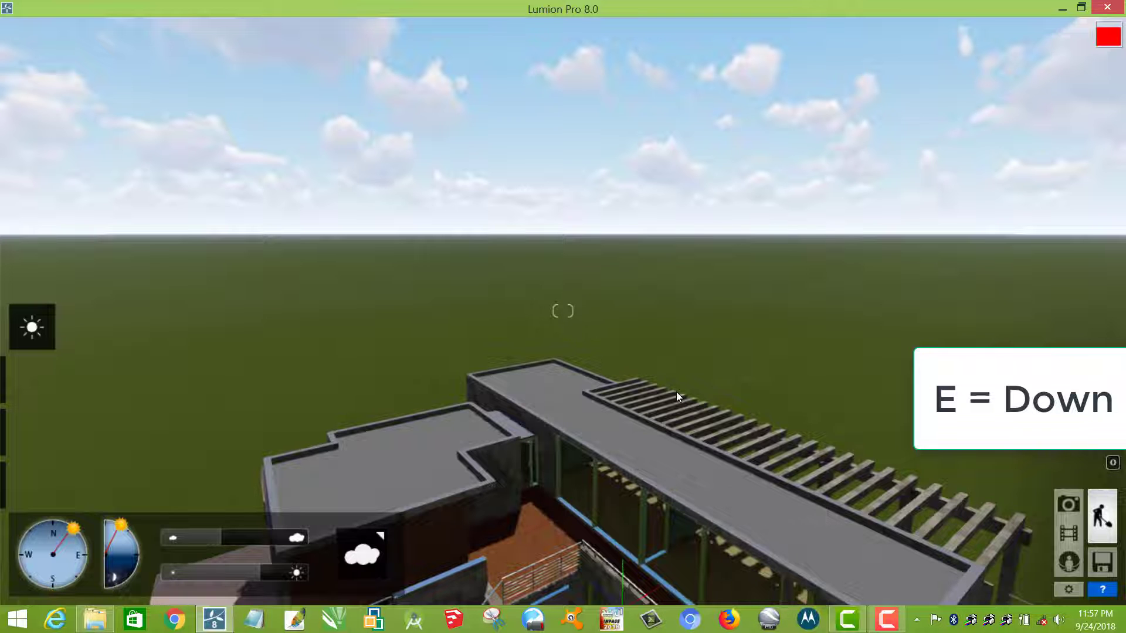
key(e)
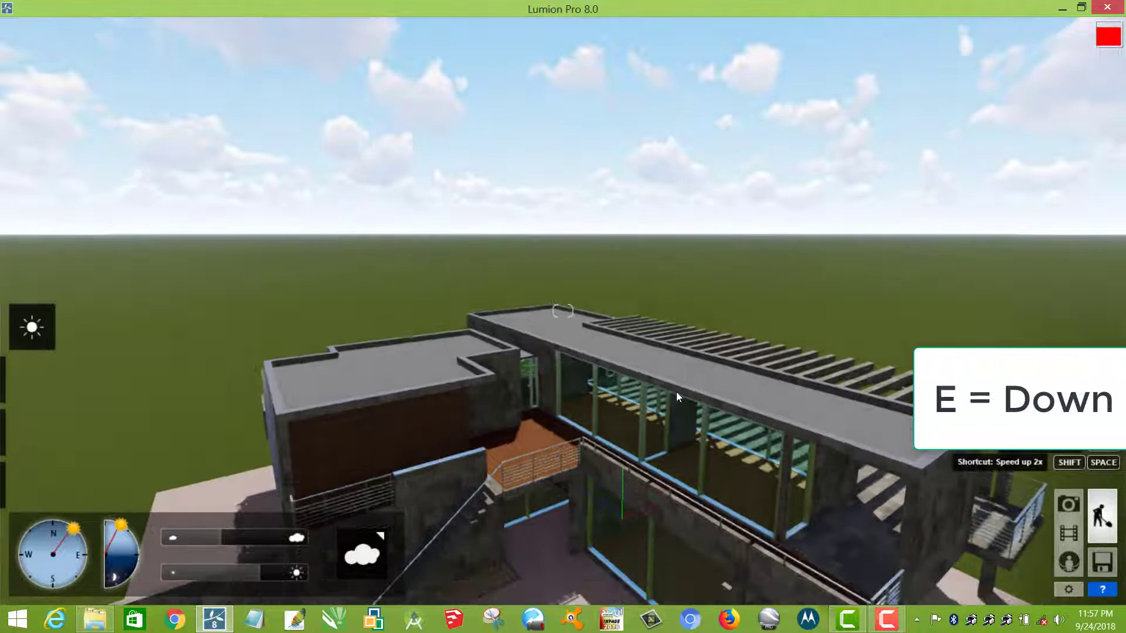
key(e)
key(e)
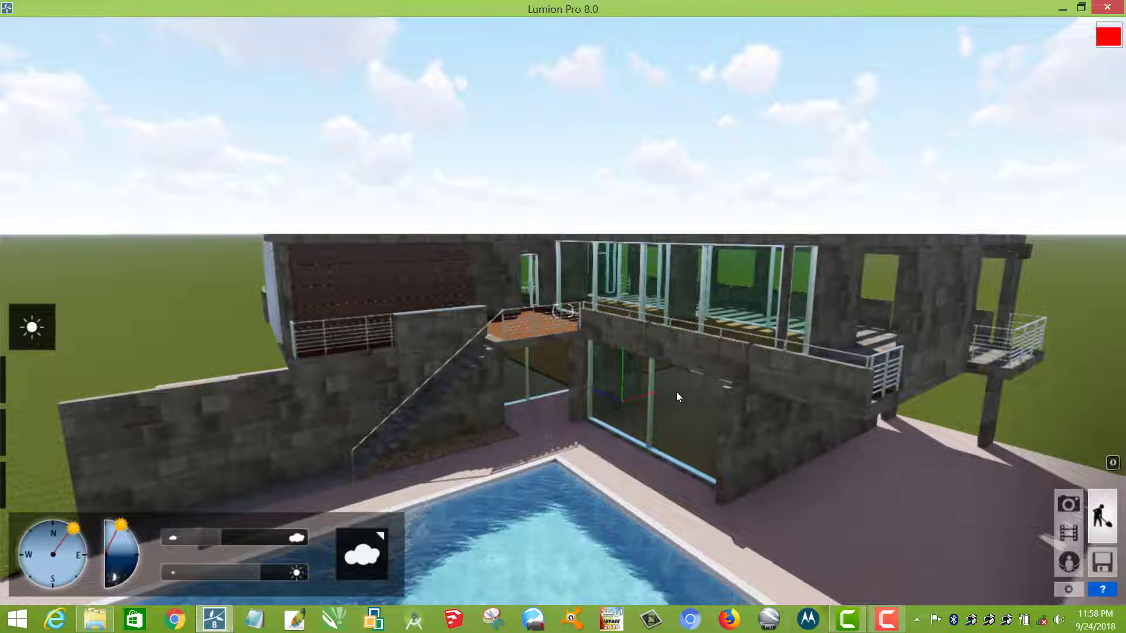
key(e)
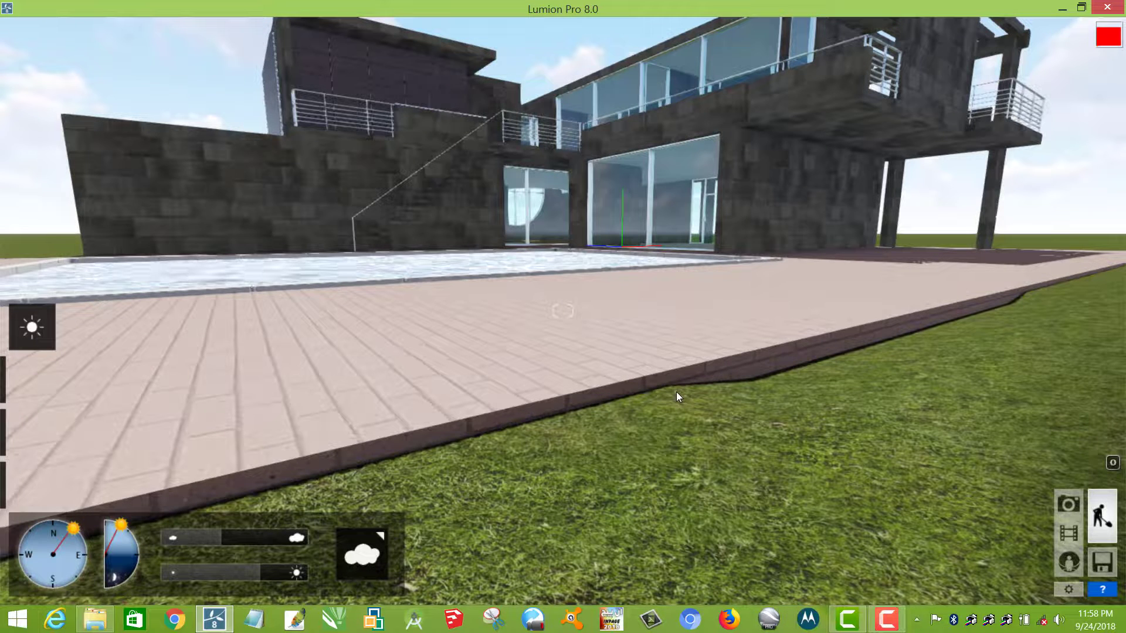
Fly the camera forward across the pool onto the deck, facing the balcony railing.
key(q)
key(q)
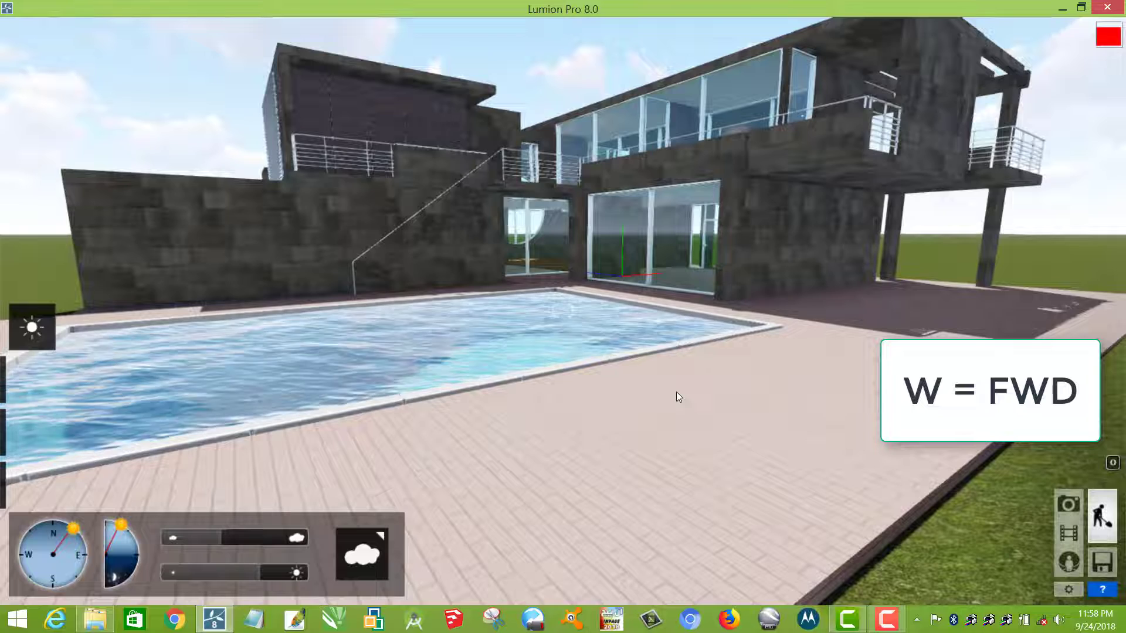
key(w)
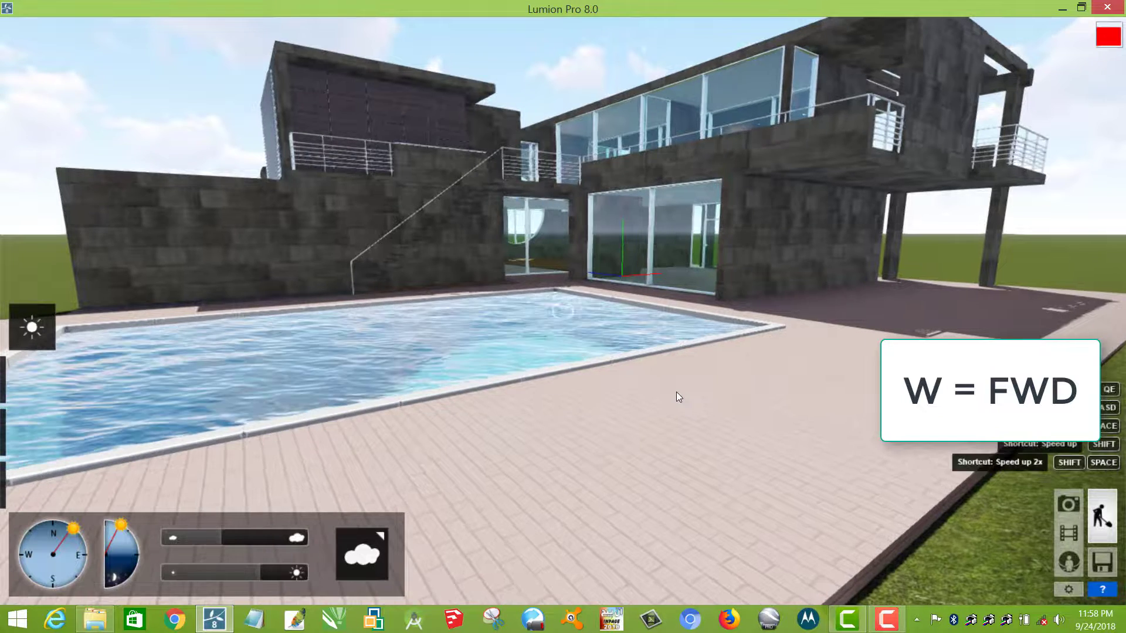
key(w)
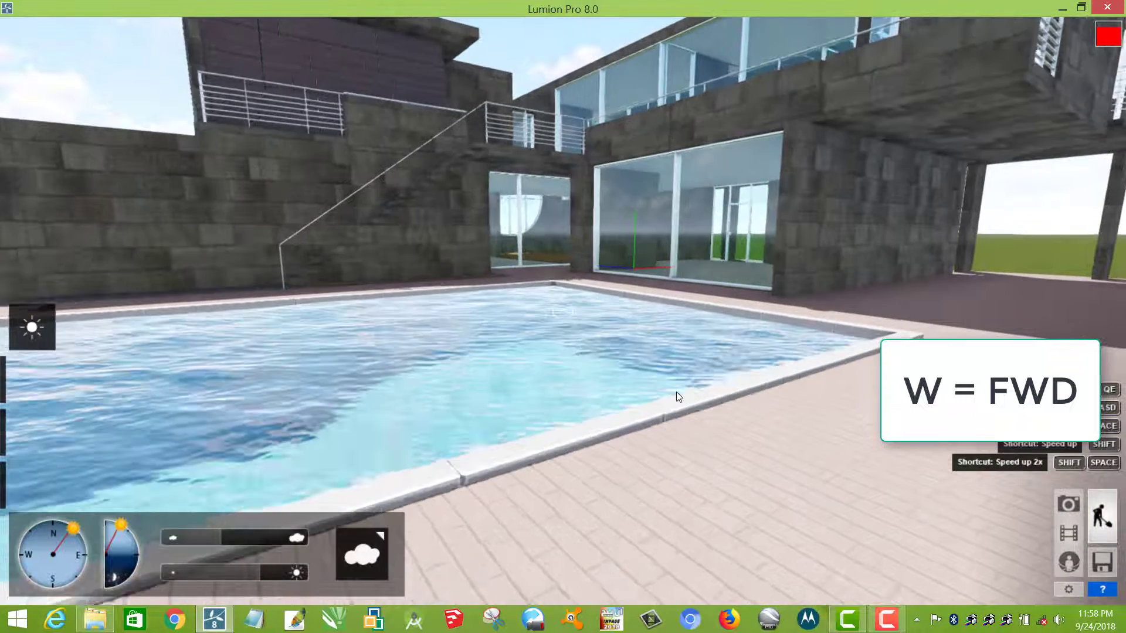
key(w)
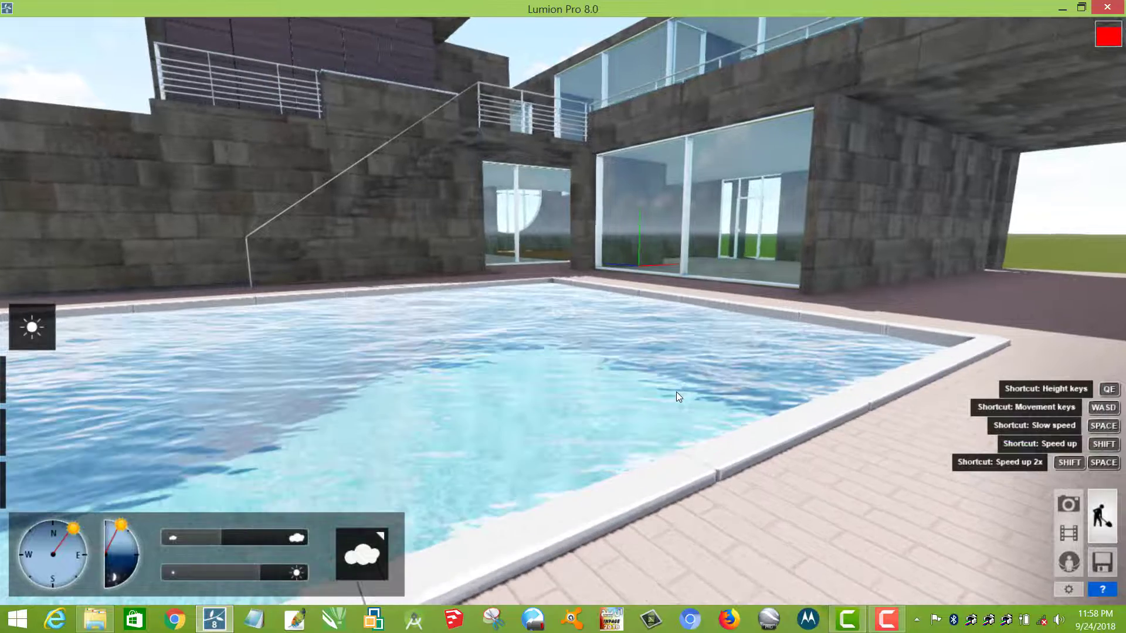
key(w)
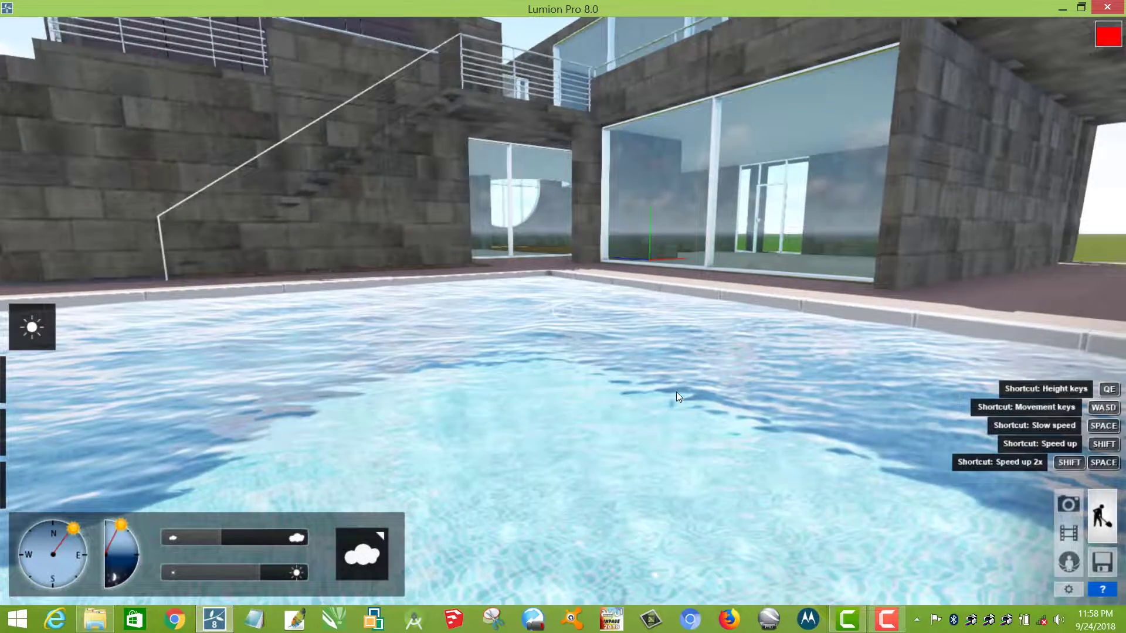
key(e)
key(q)
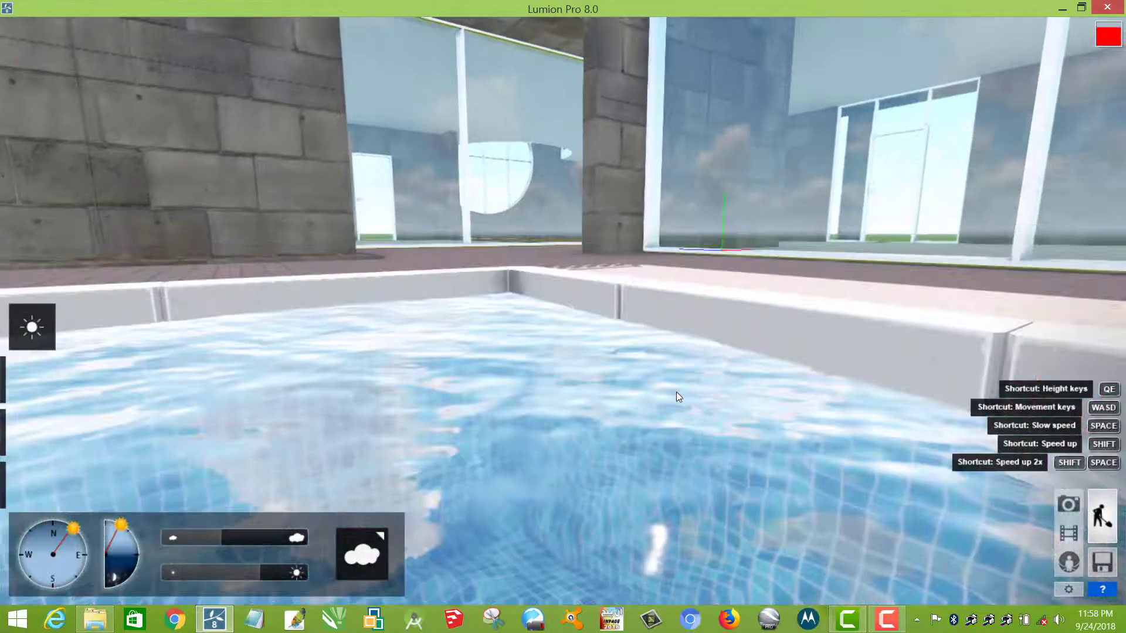
key(w)
key(q)
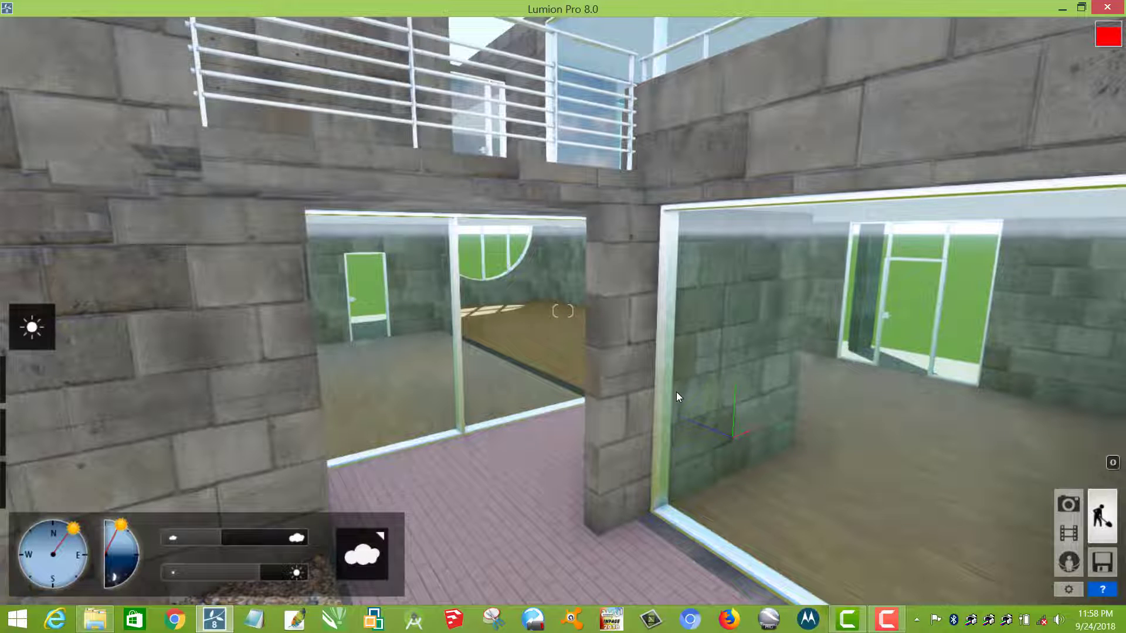
Back up to reveal the stairs, then strafe left and right along the glass walls.
key(s)
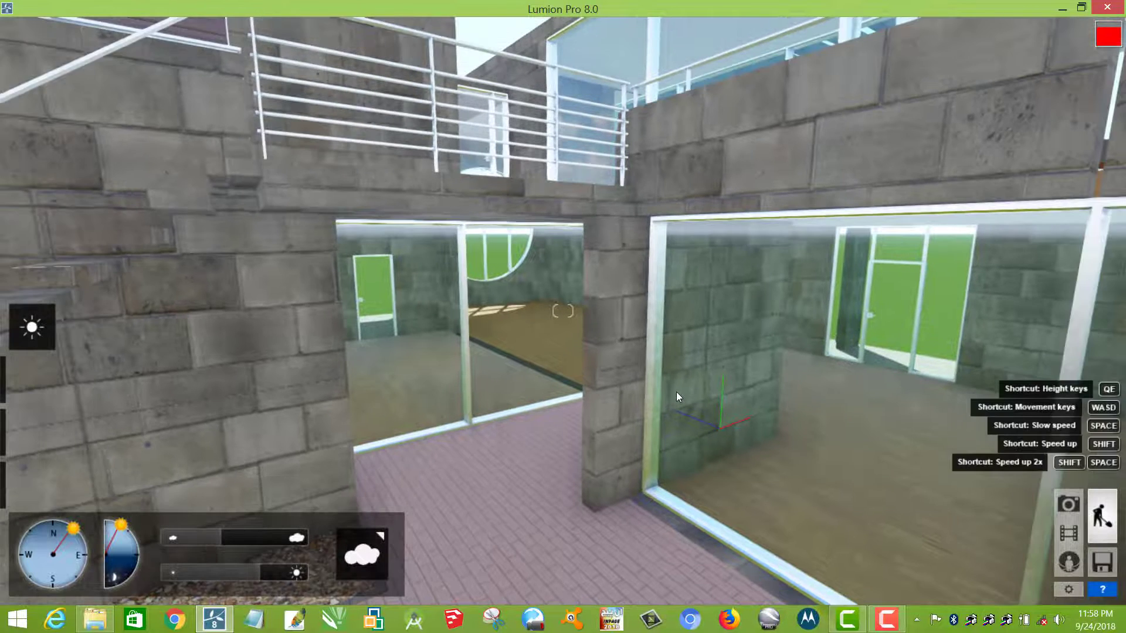
key(s)
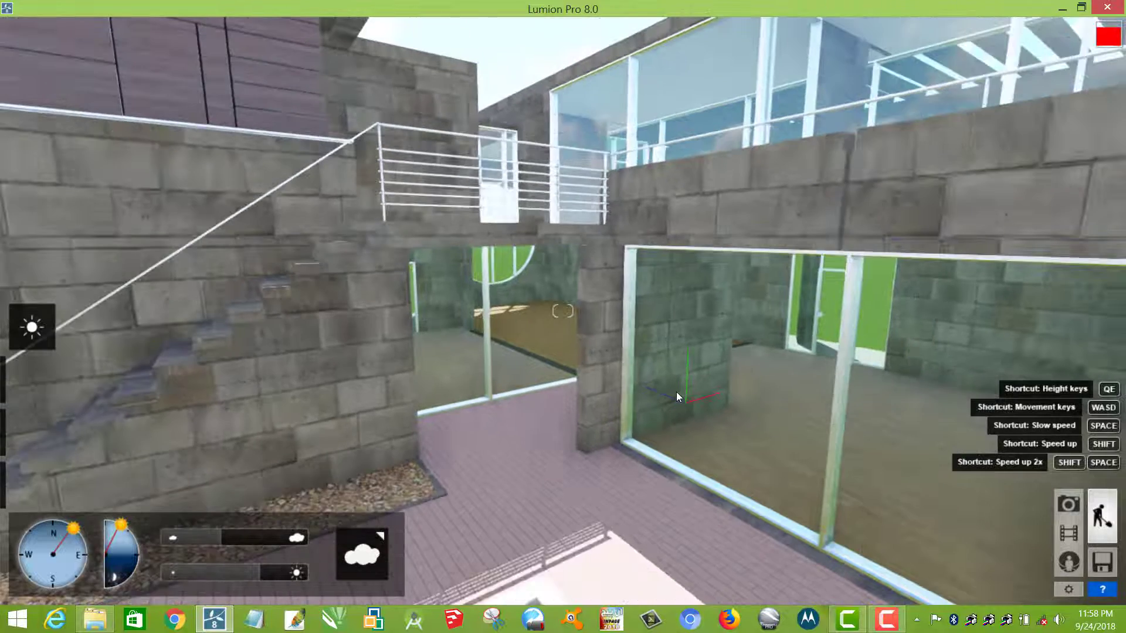
key(w)
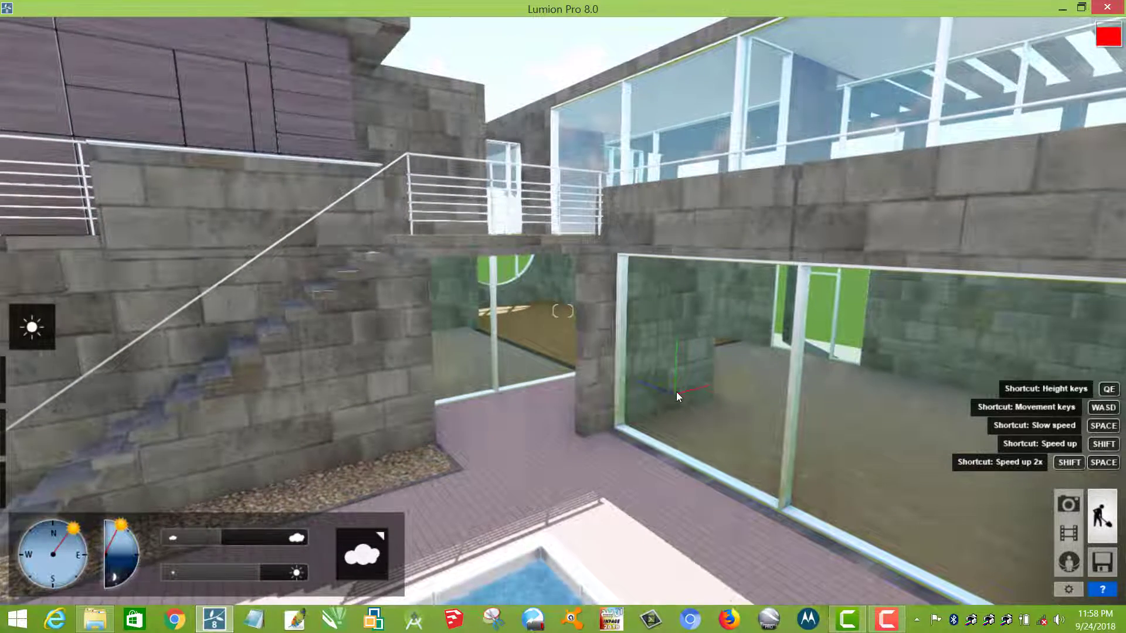
key(d)
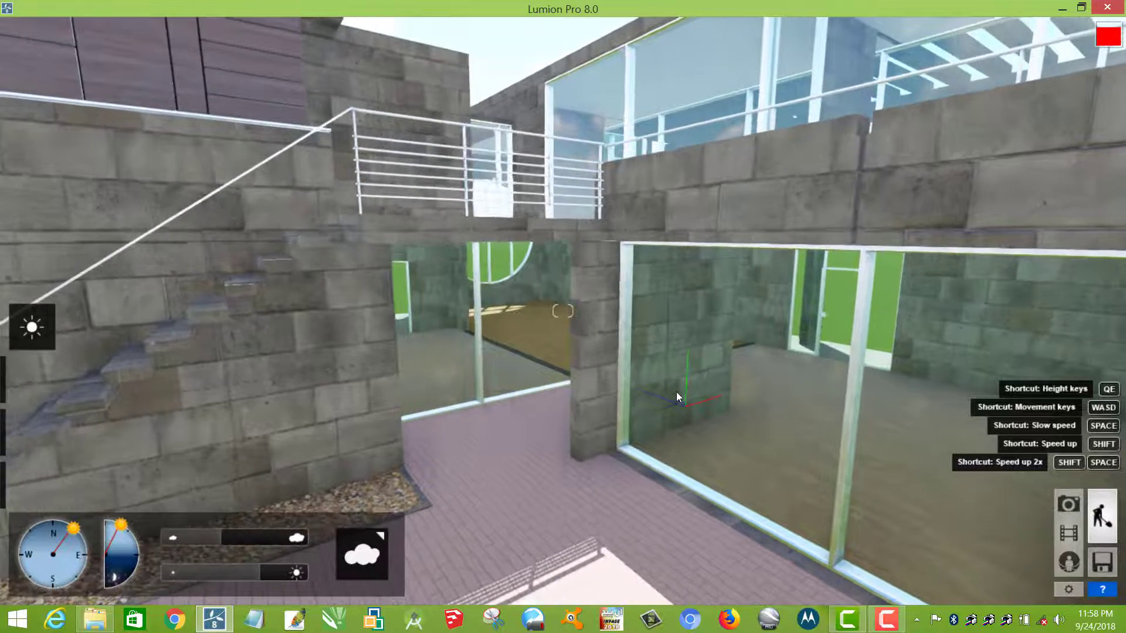
key(d)
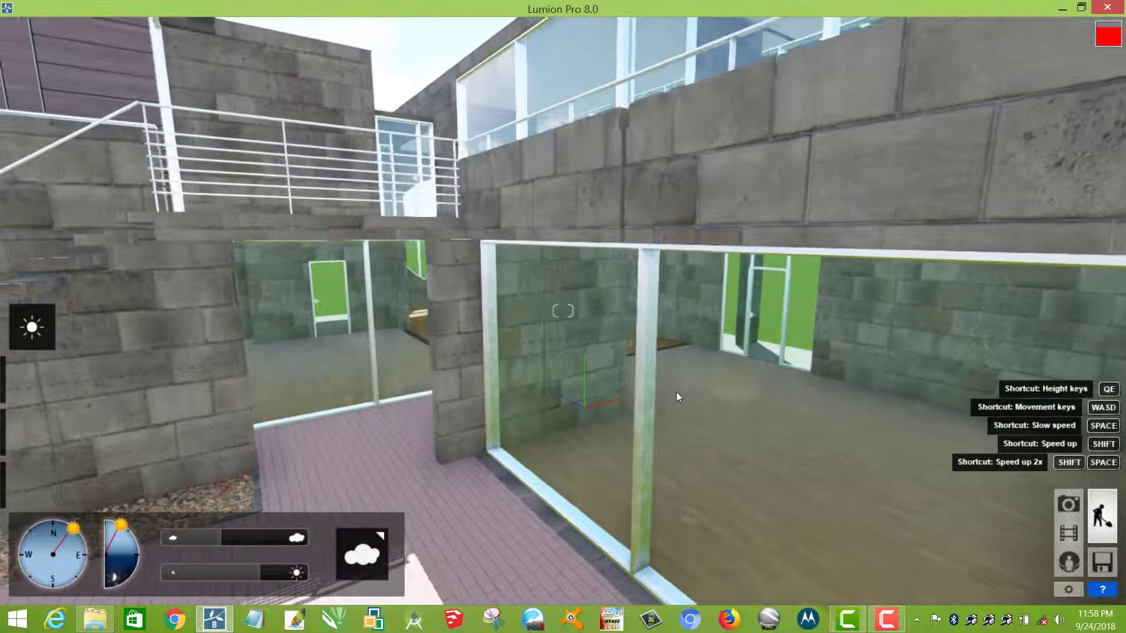
key(a)
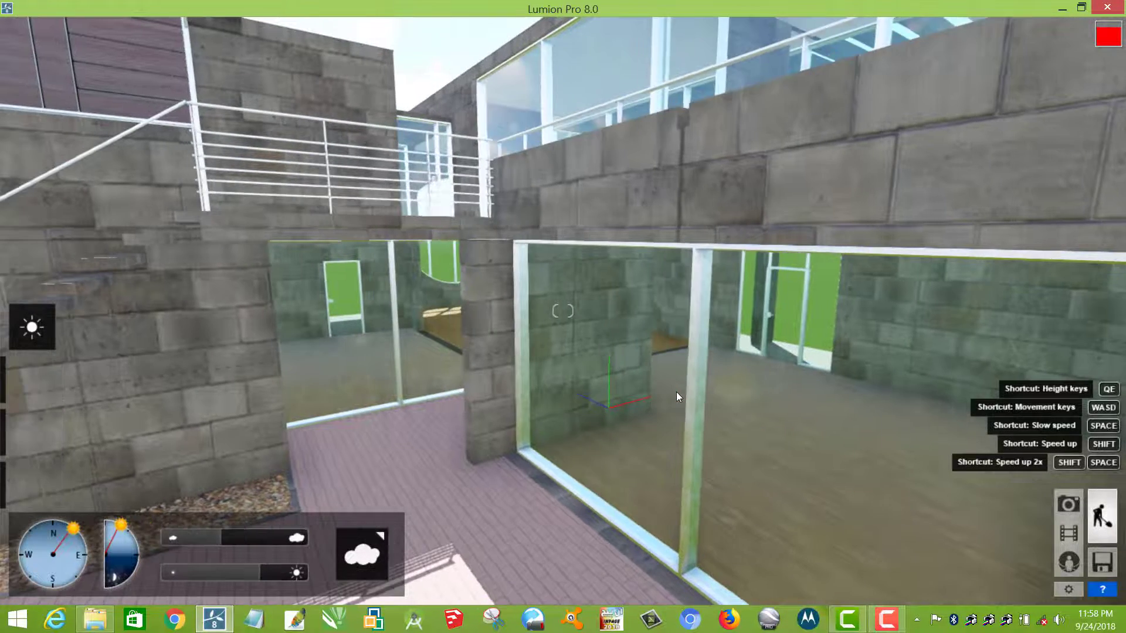
key(a)
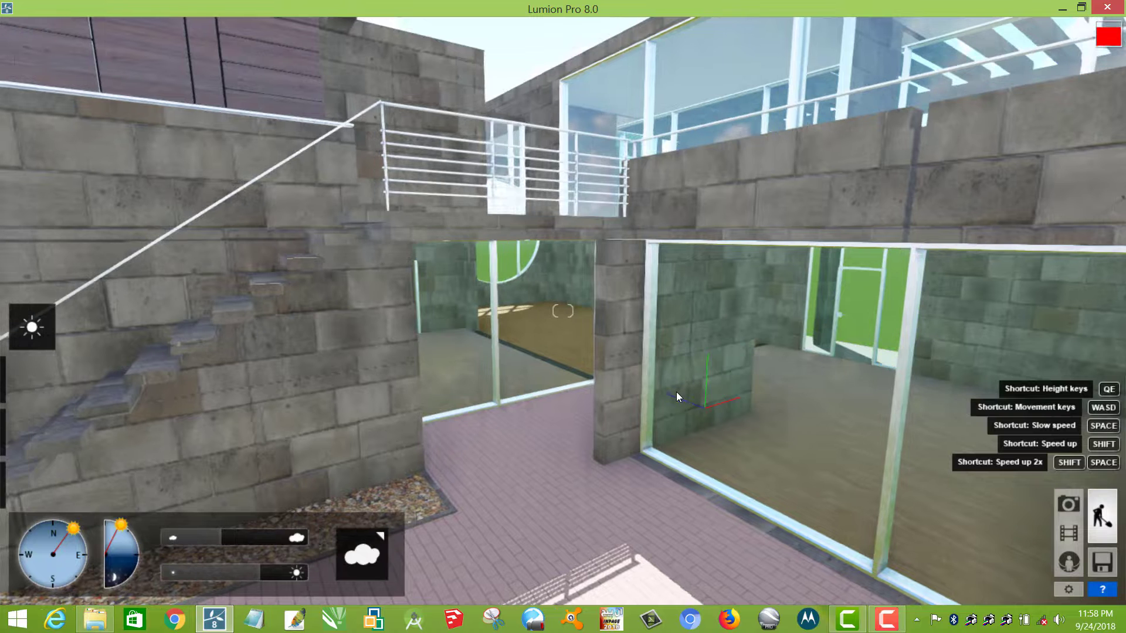
key(a)
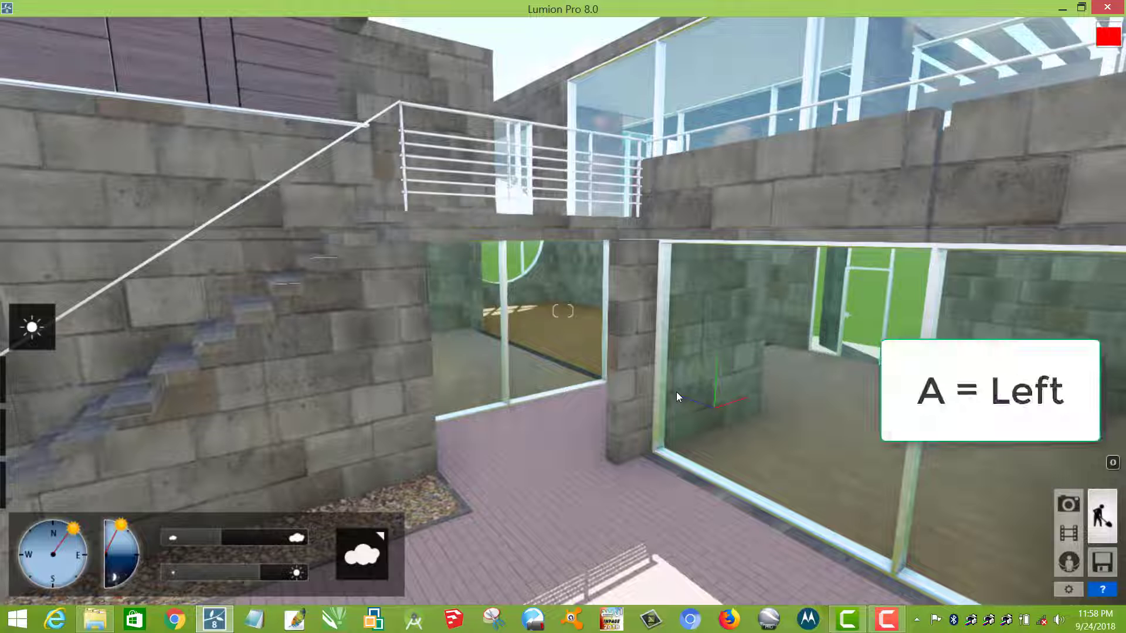
Strafe along the staircase and glass rooms, then back away until the pool edge appears.
key(a)
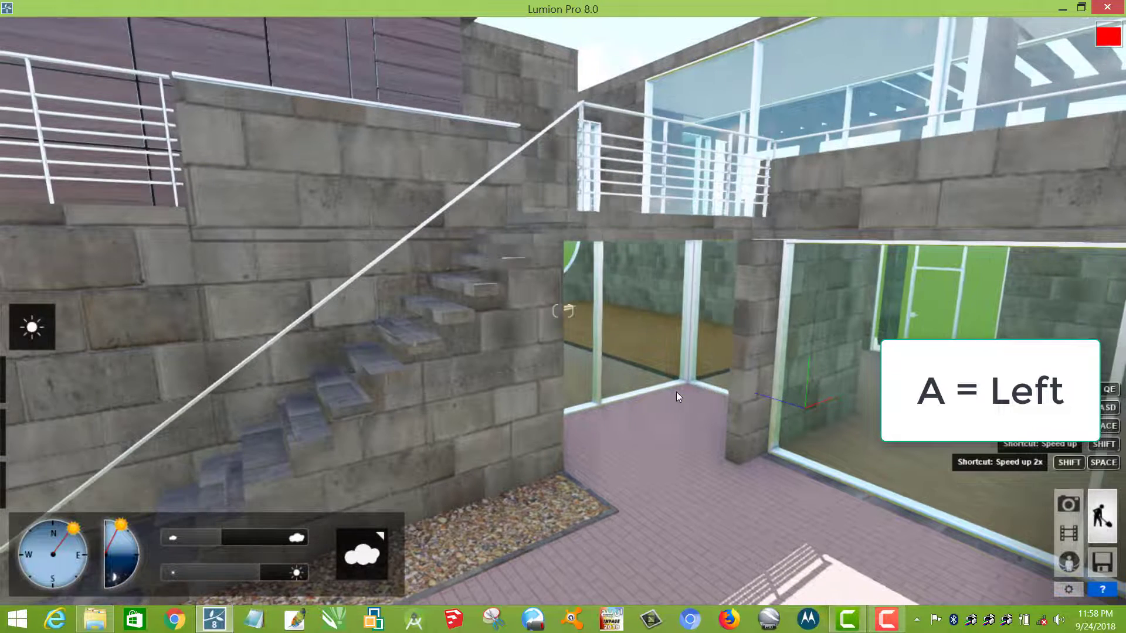
key(a)
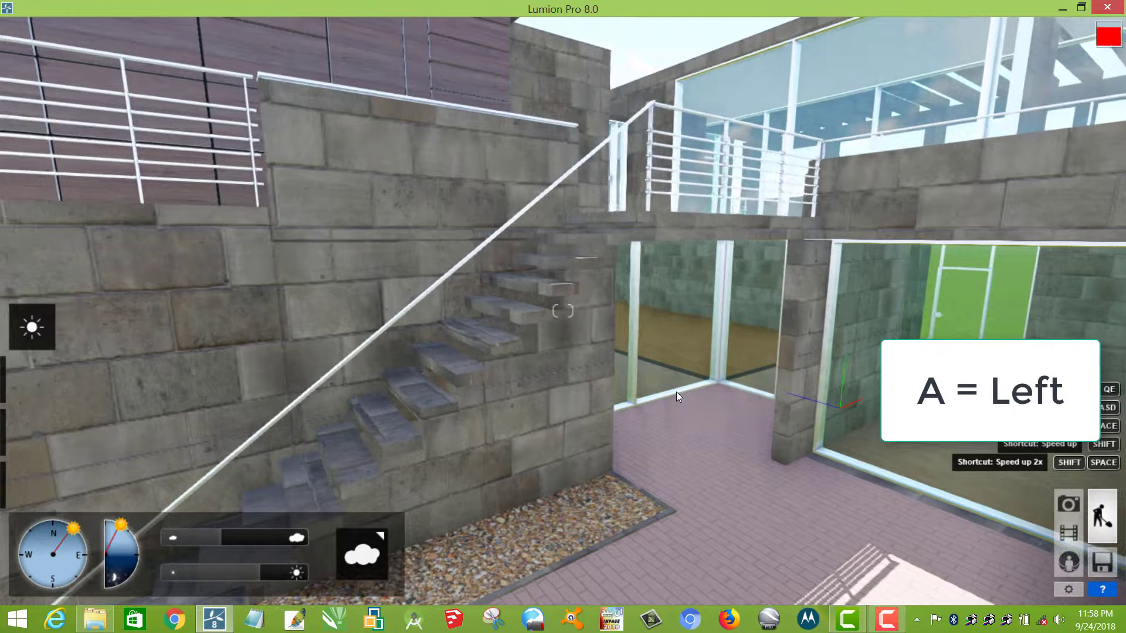
key(a)
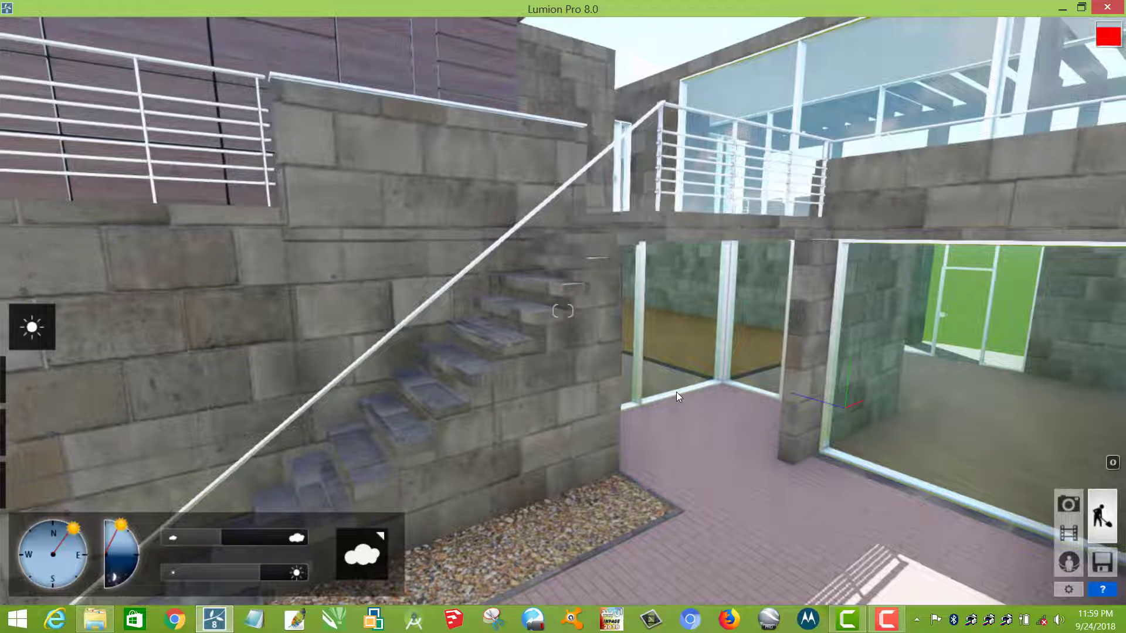
key(d)
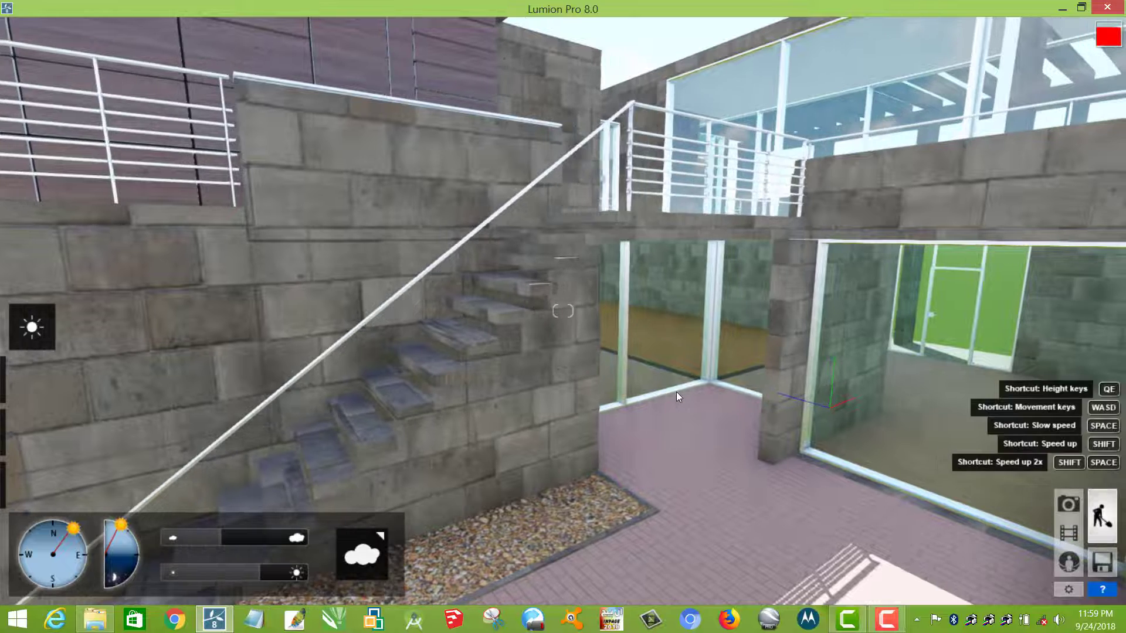
key(d)
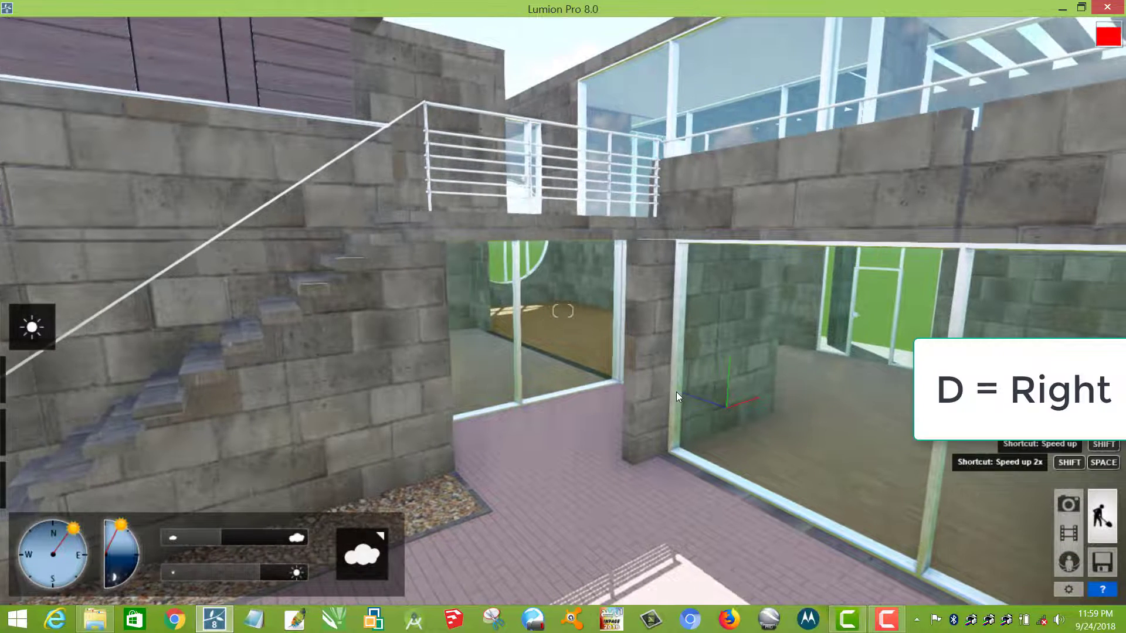
key(d)
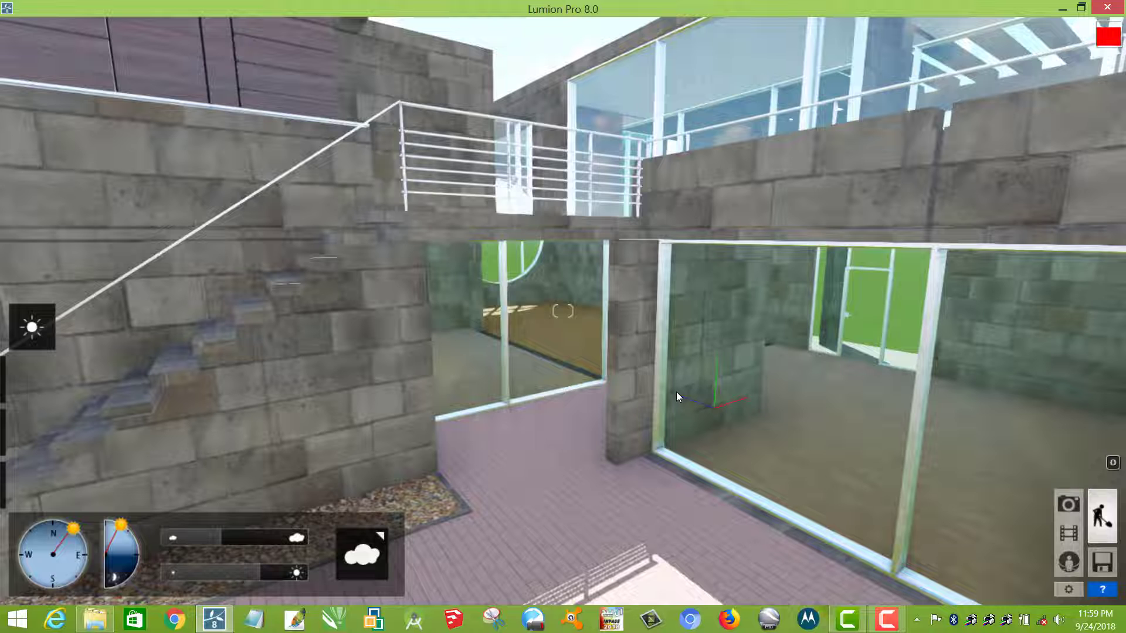
key(s)
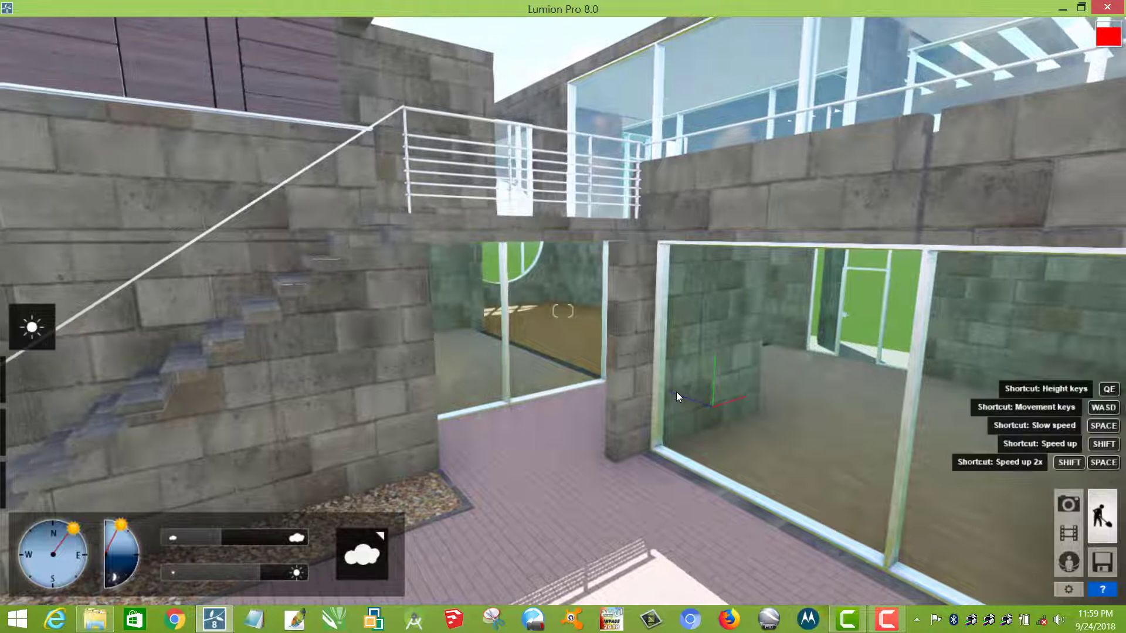
key(s)
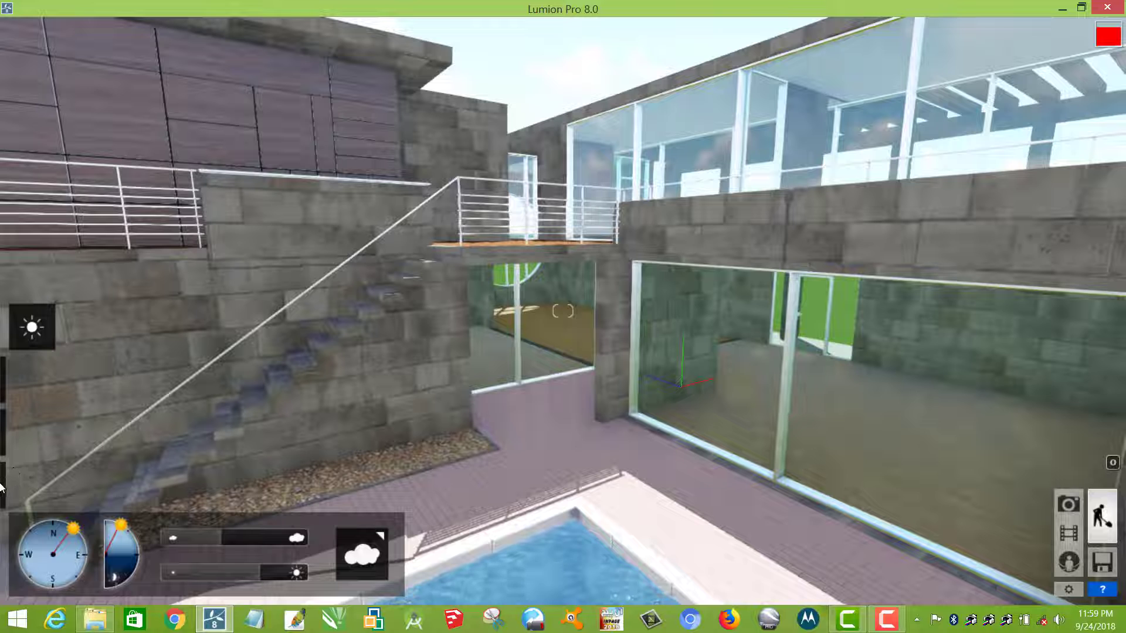
mouse_move(32, 329)
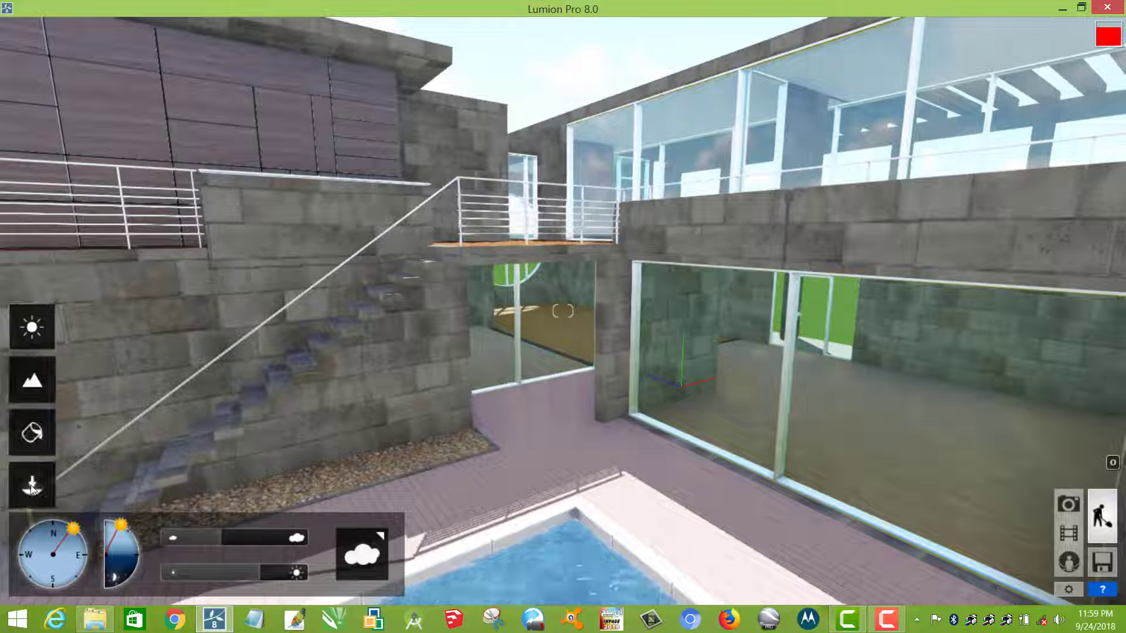
Show the Objects tools and try the Resize, Height and Rotate modes before returning to Move.
click(31, 485)
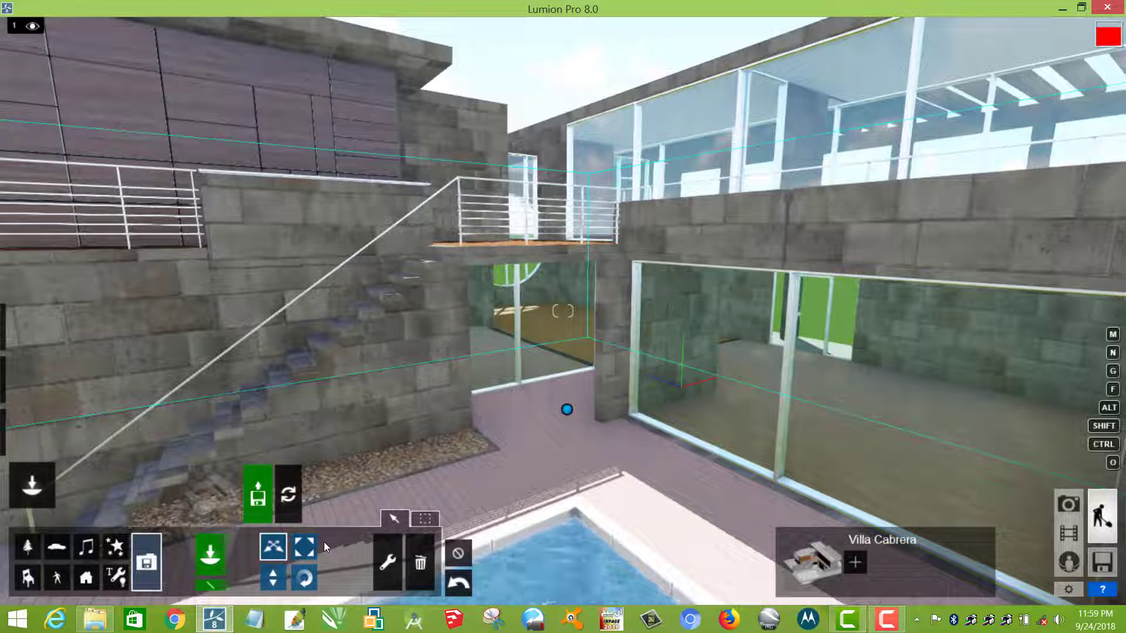
key(l)
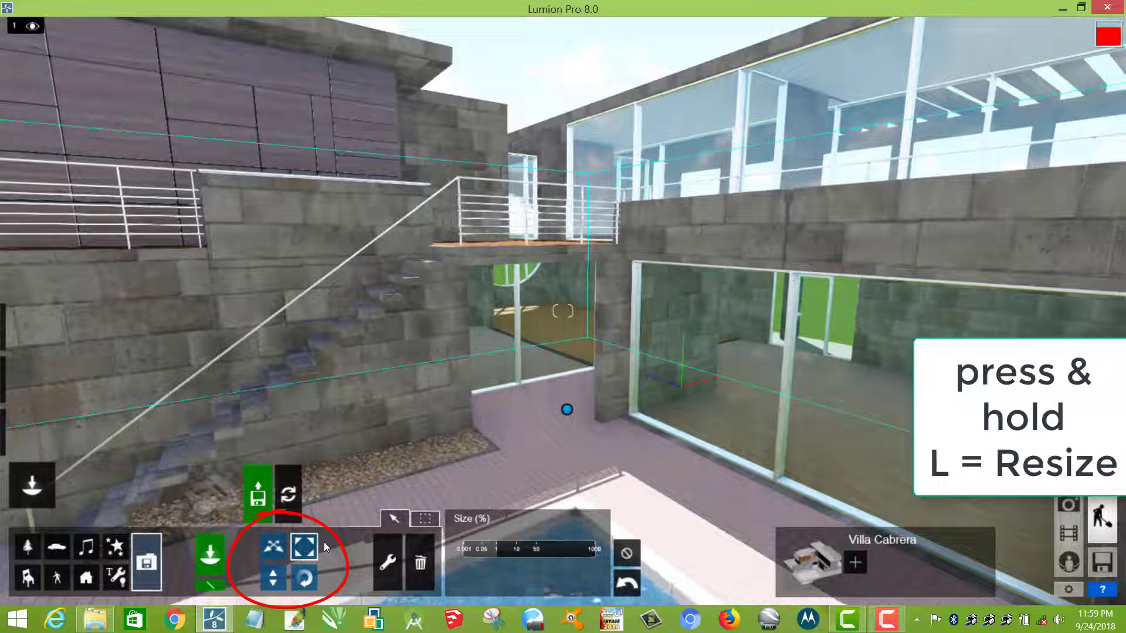
key(ctrl+0)
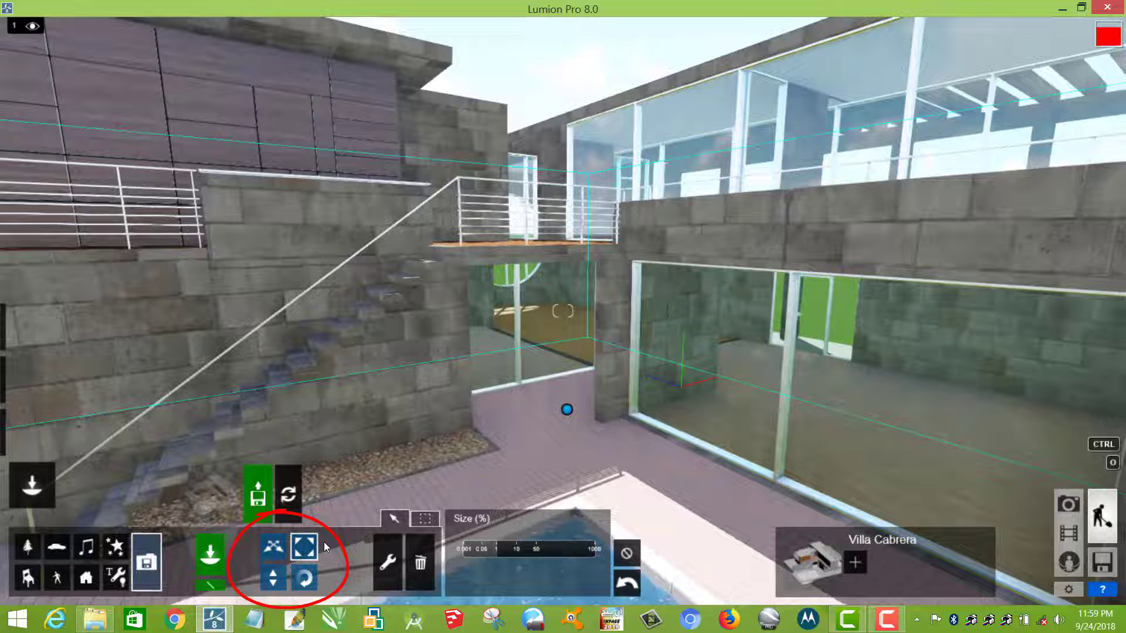
key(m)
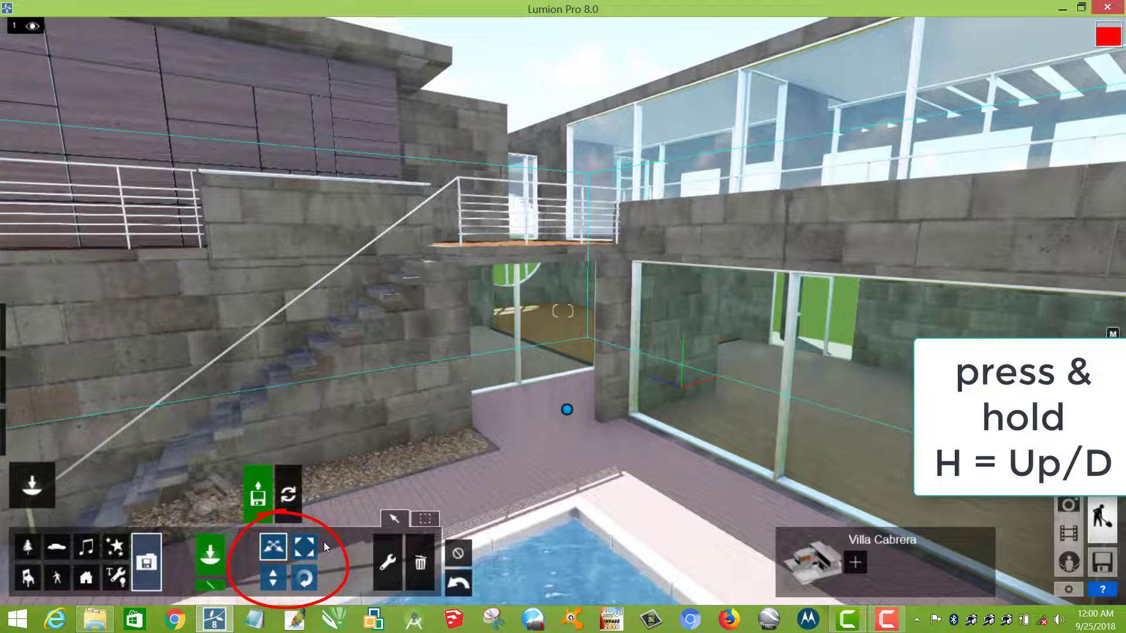
key(h)
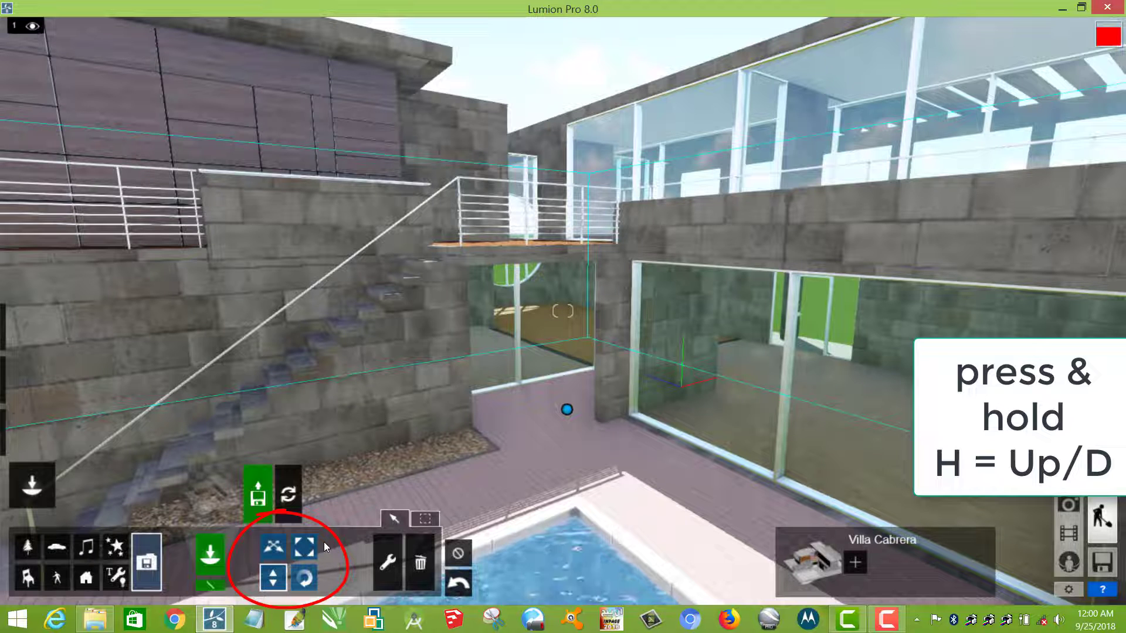
key(ctrl+0)
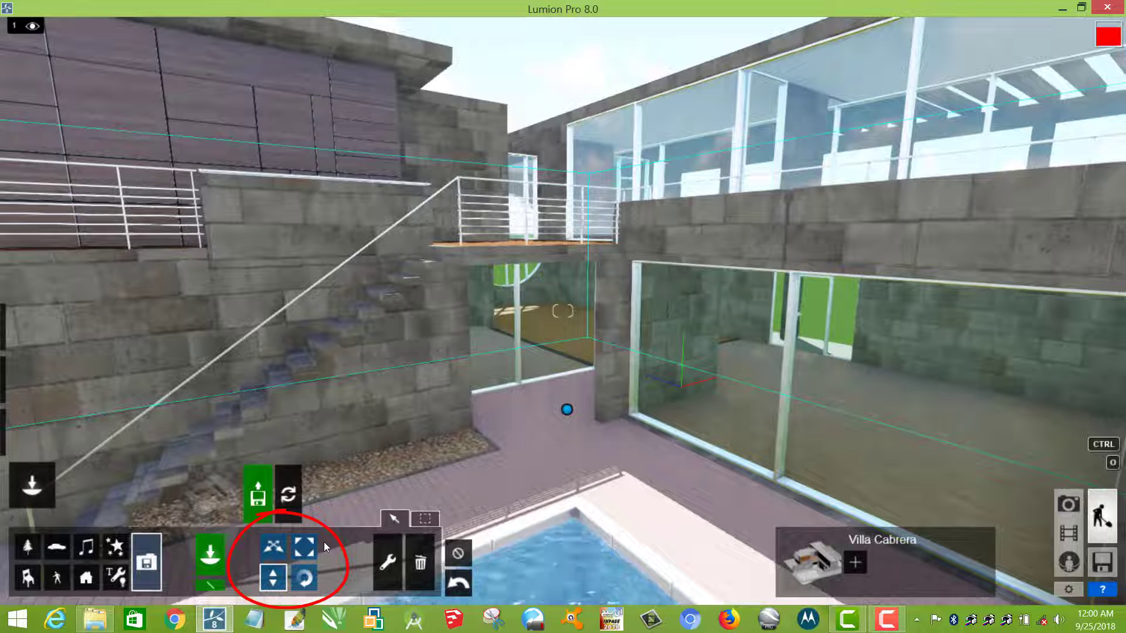
key(r)
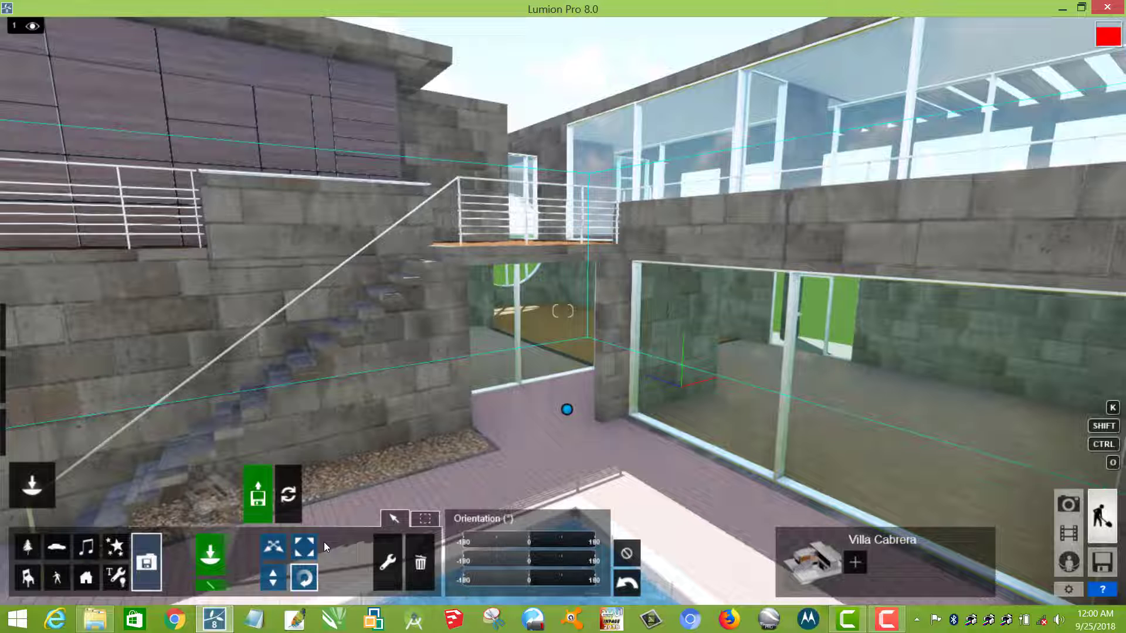
key(r)
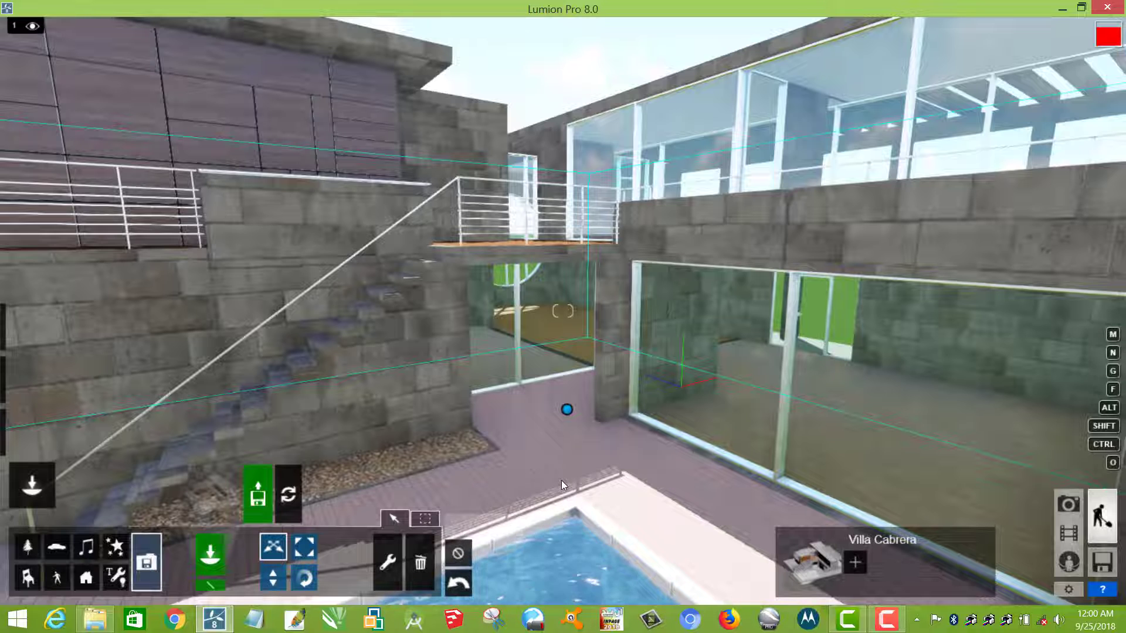
scroll(562, 480, down, 3)
scroll(565, 489, down, 5)
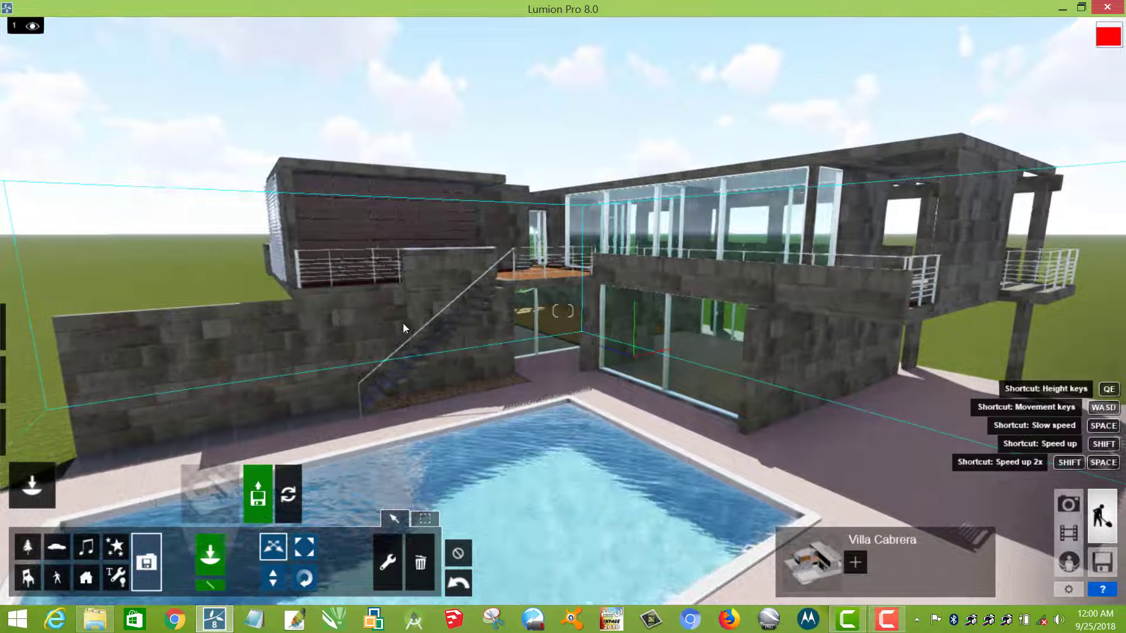
Place the blue SUV_002 from the Transport SUVs library on the paving right of the pool.
click(54, 550)
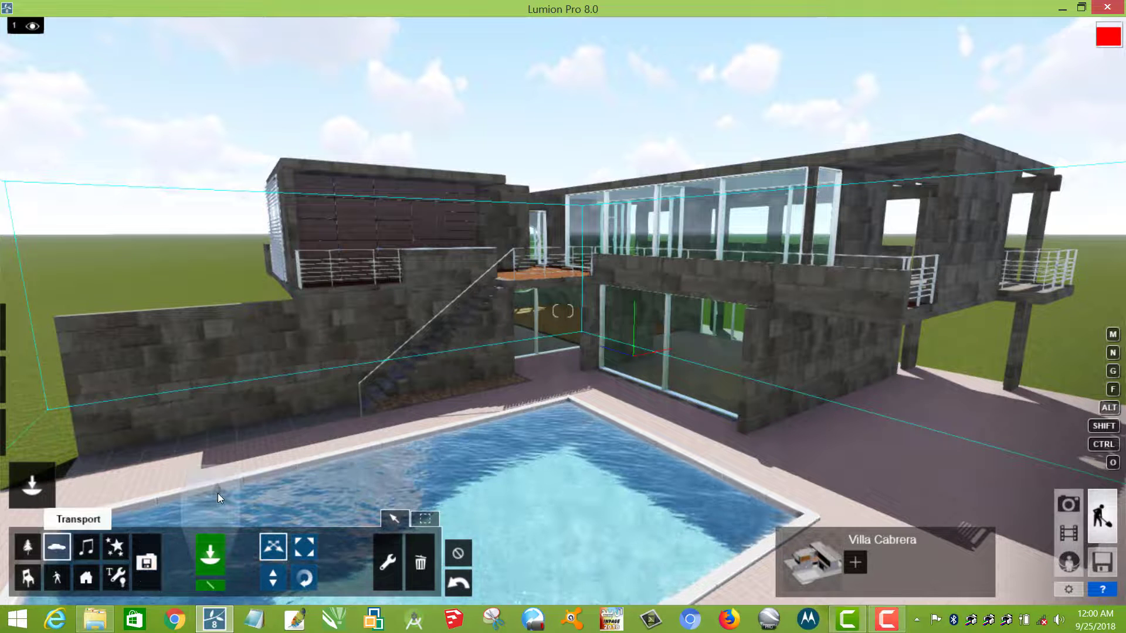
click(210, 555)
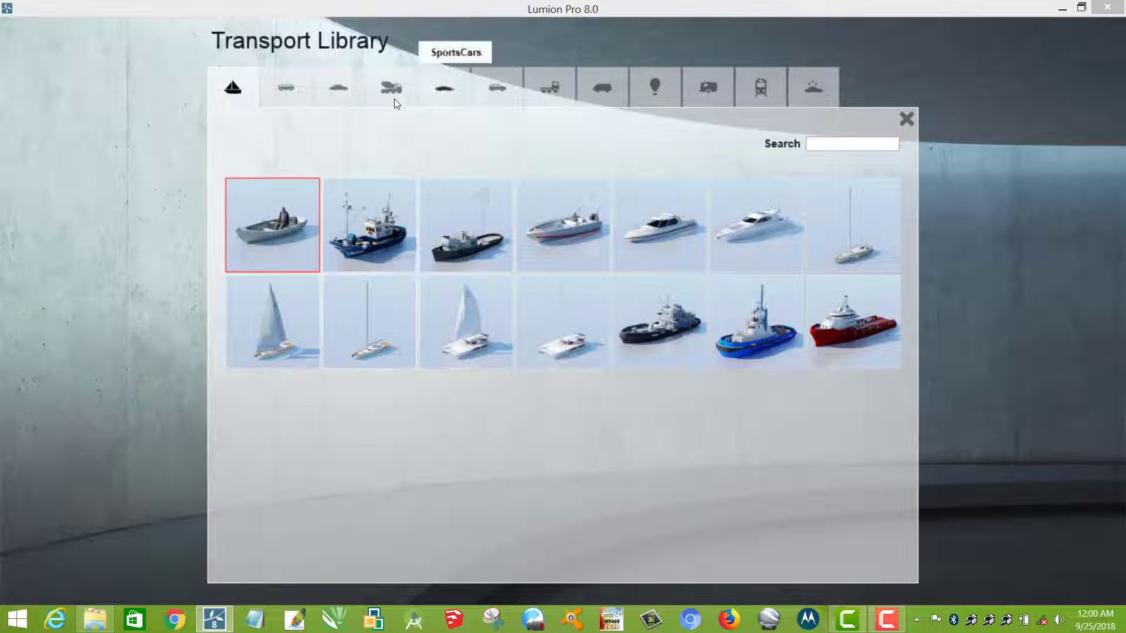
click(501, 92)
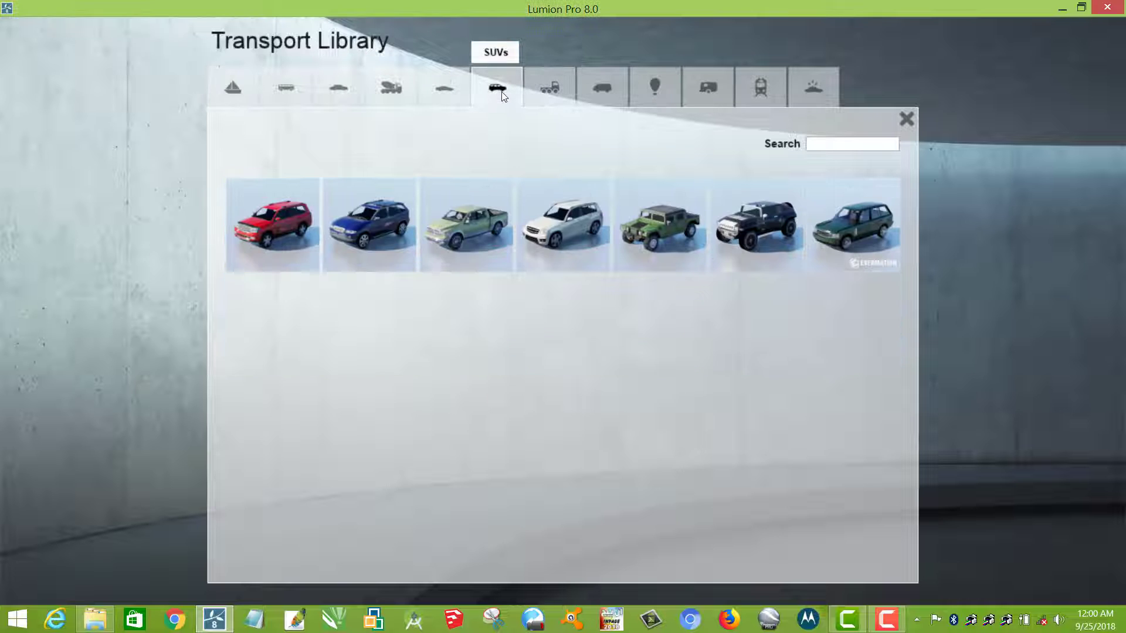
click(368, 233)
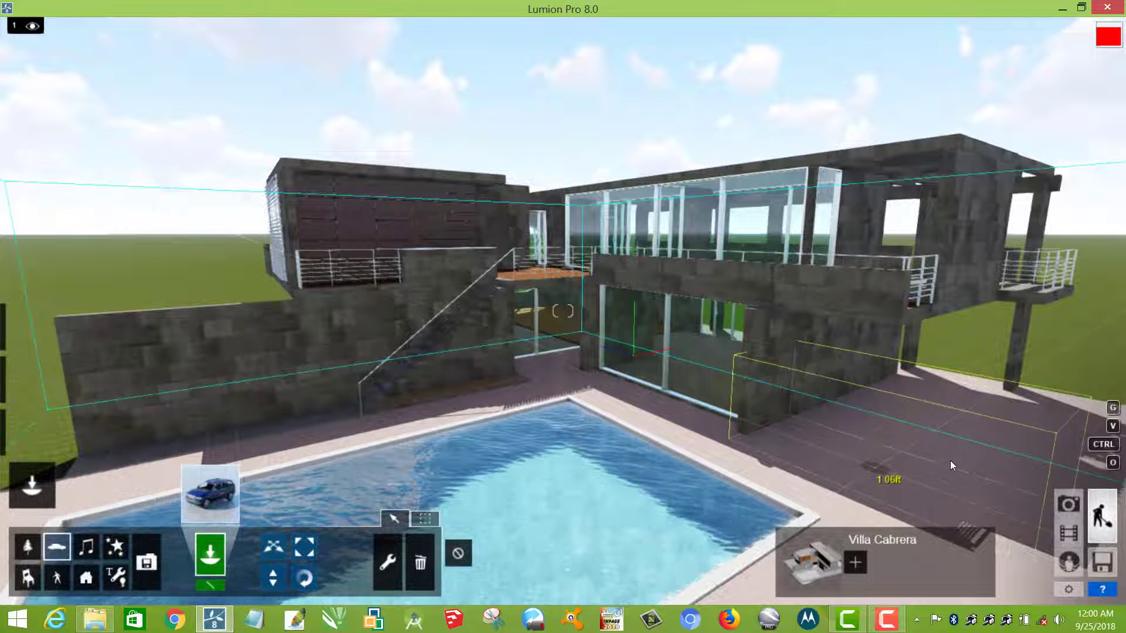
click(1000, 434)
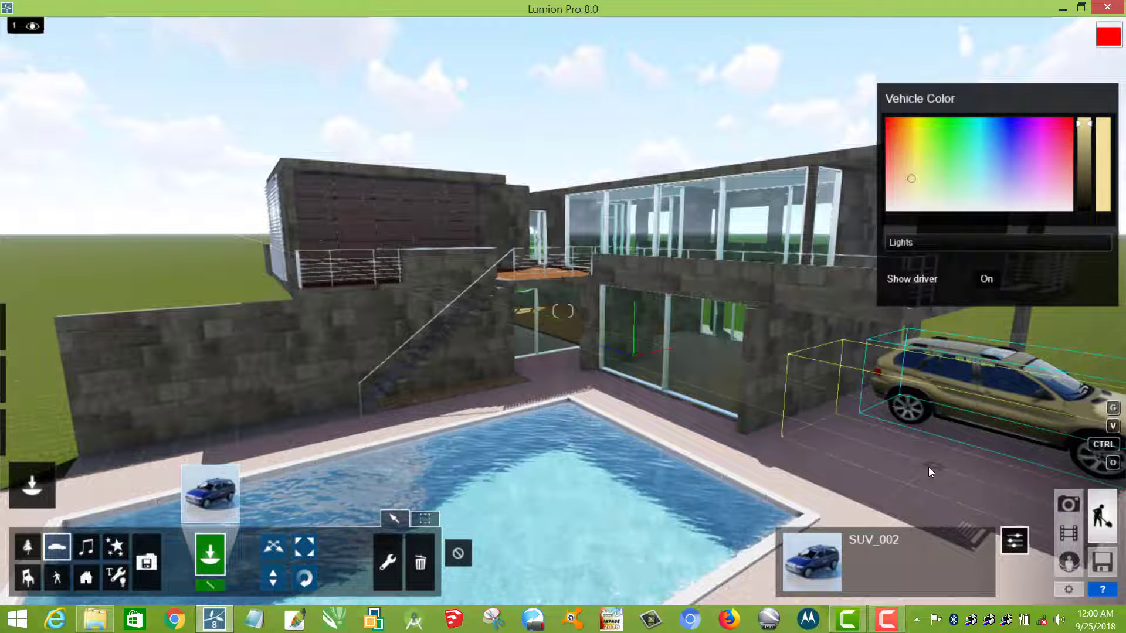
key(d)
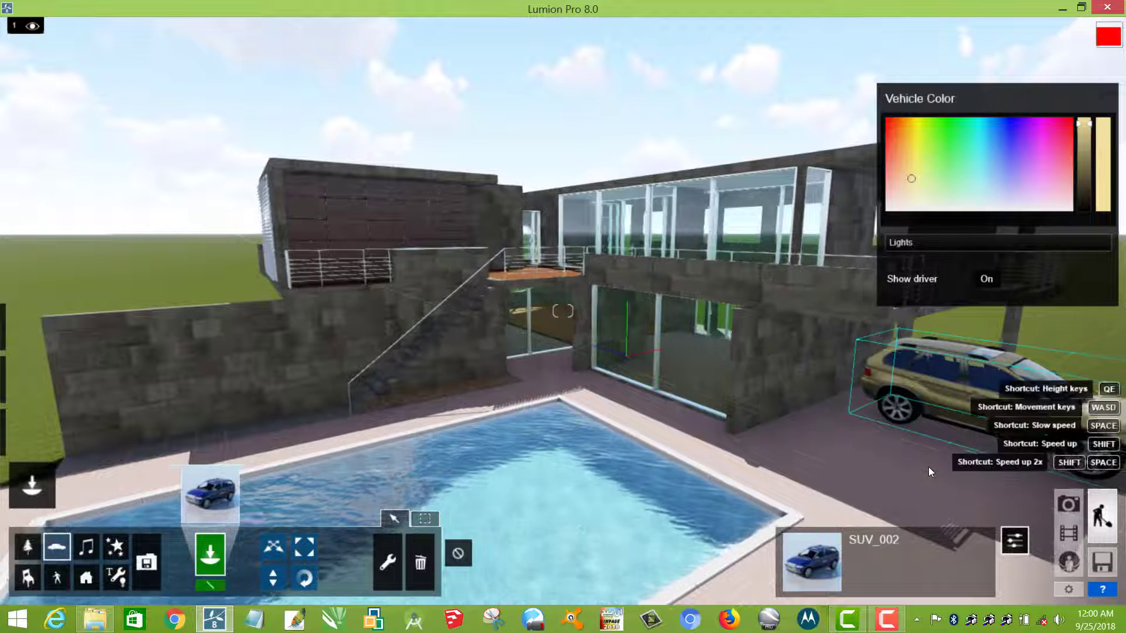
key(d)
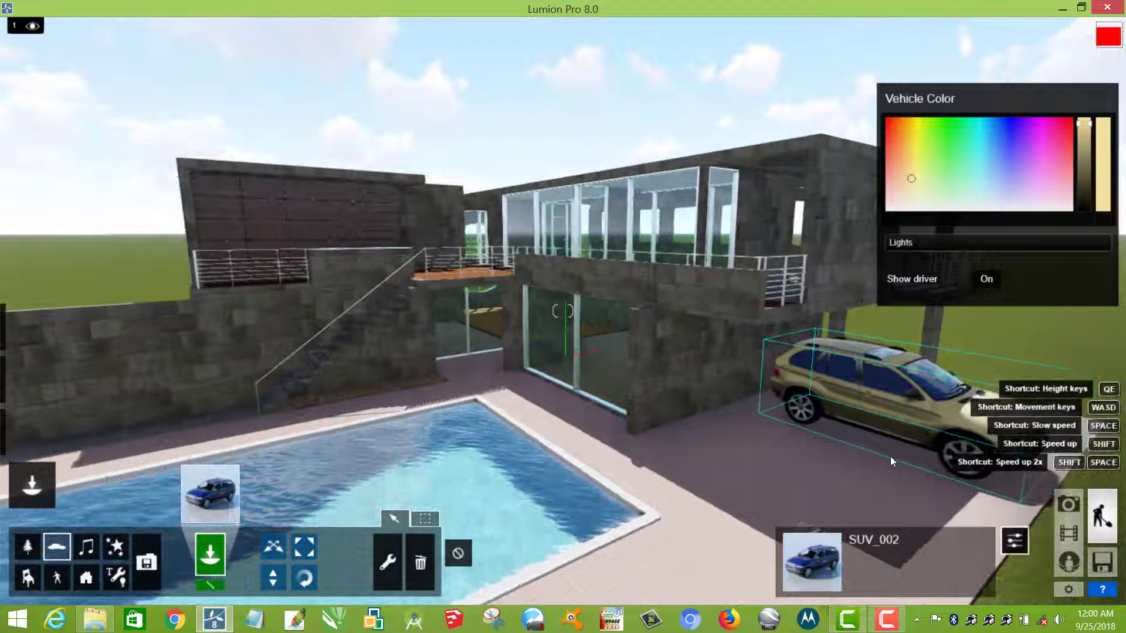
key(d)
key(d)
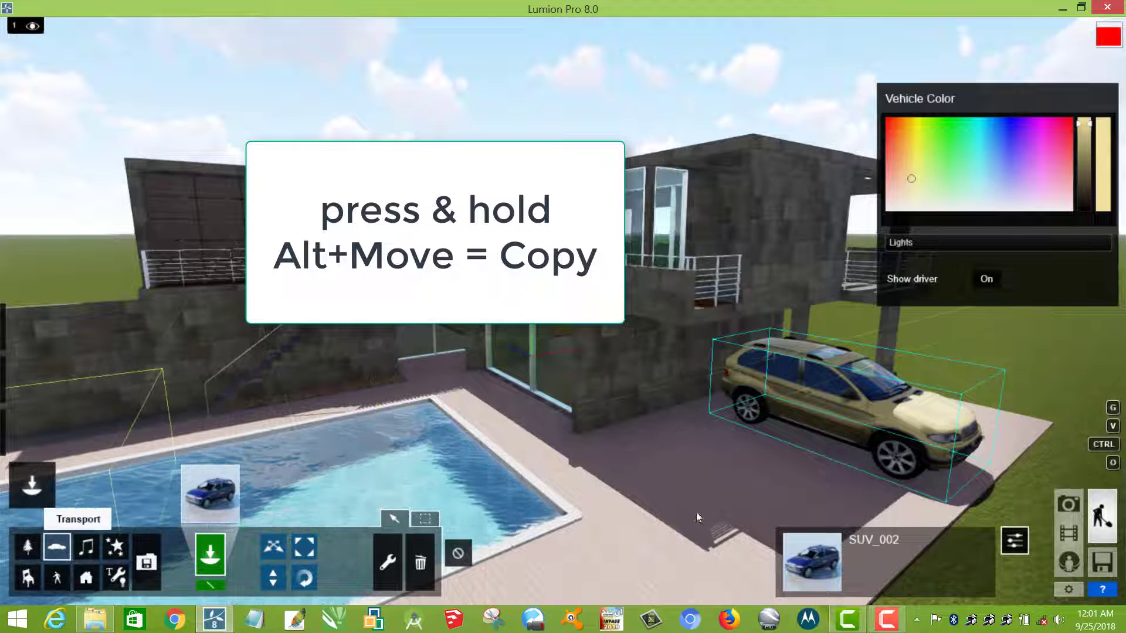
Alt-drag the SUV to drop a copy beside it at X -8.47, Z -33.23.
click(429, 520)
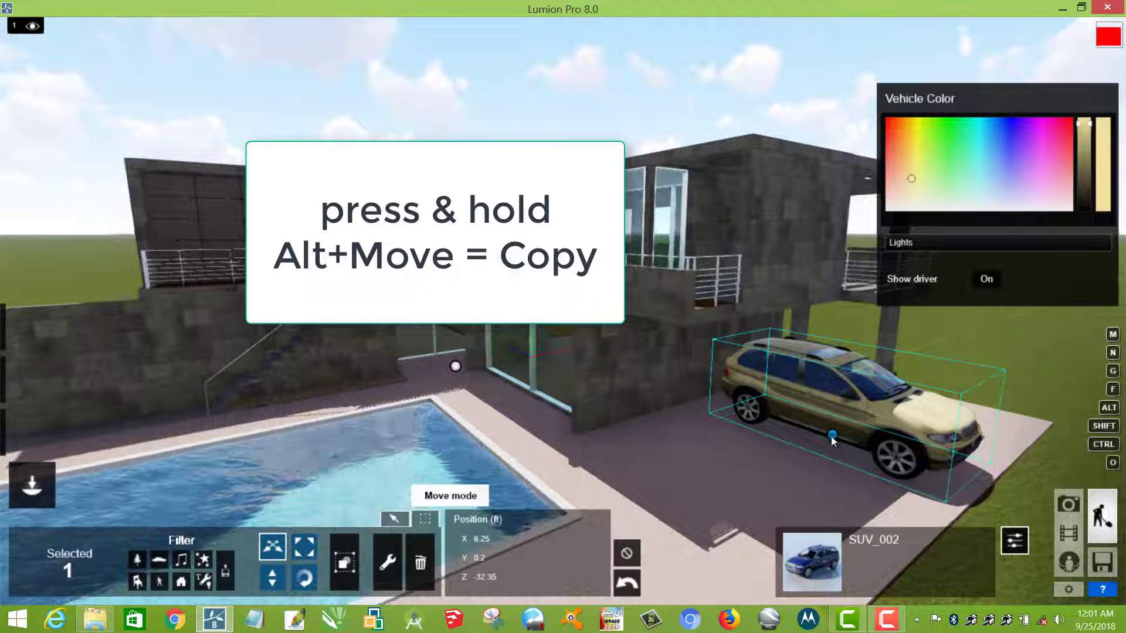
drag(832, 436, 832, 435)
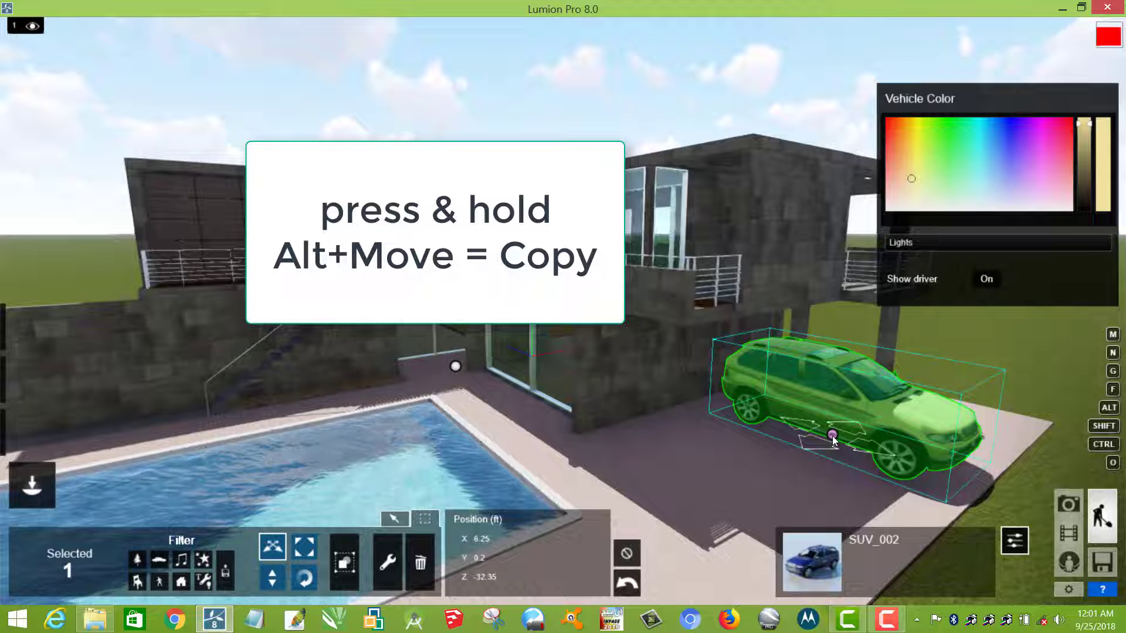
key(alt)
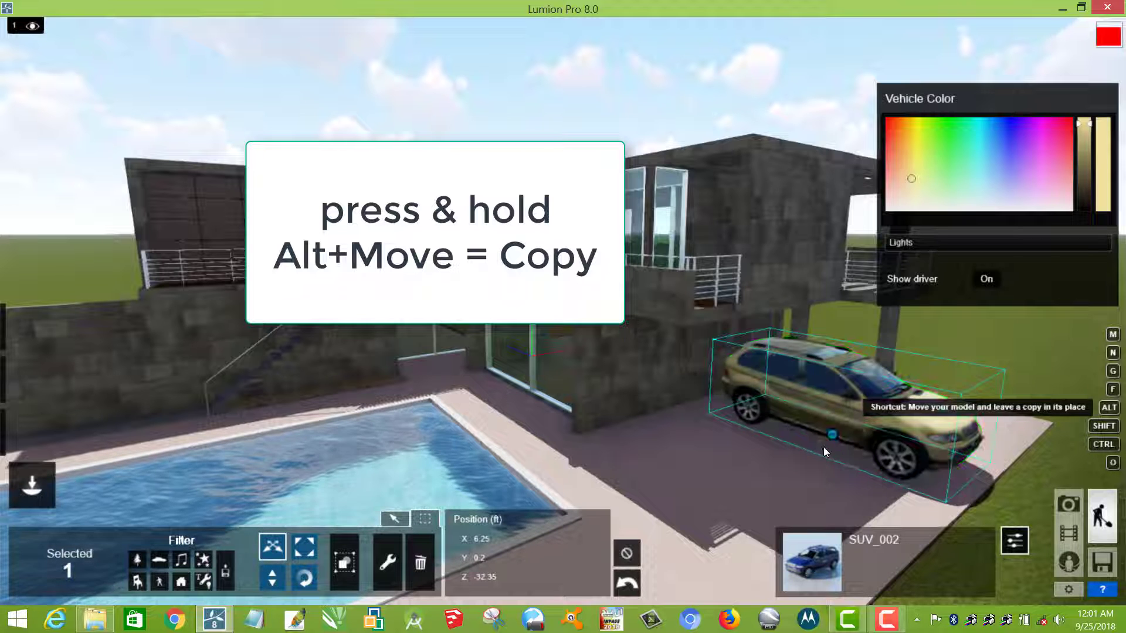
alt+drag(826, 443, 714, 506)
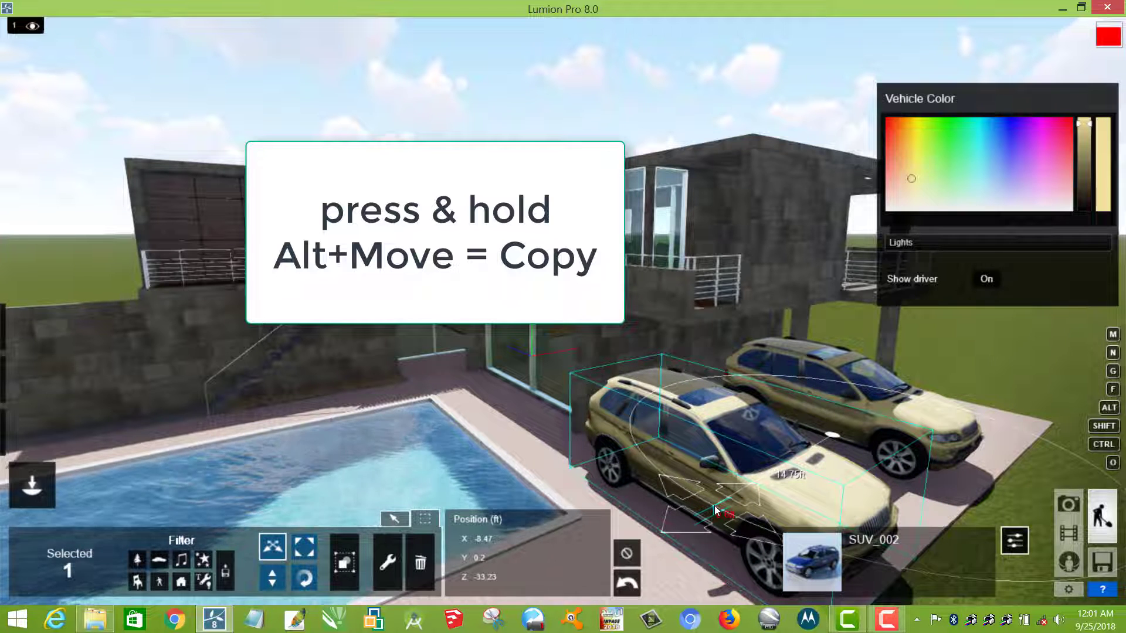
alt+drag(714, 505, 714, 502)
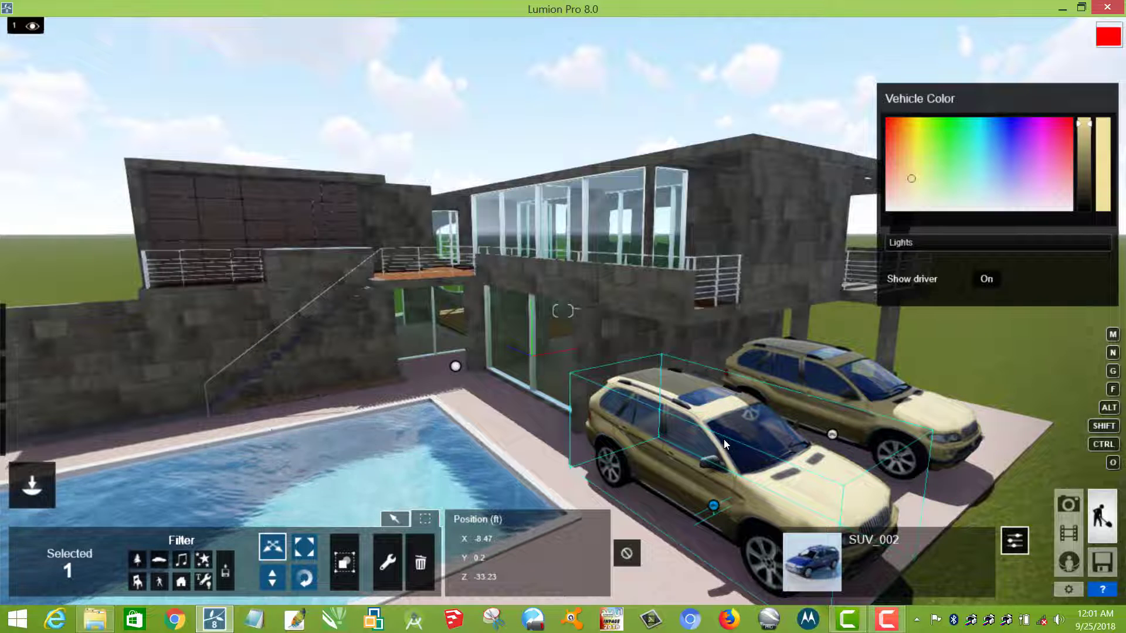
key(s)
key(s)
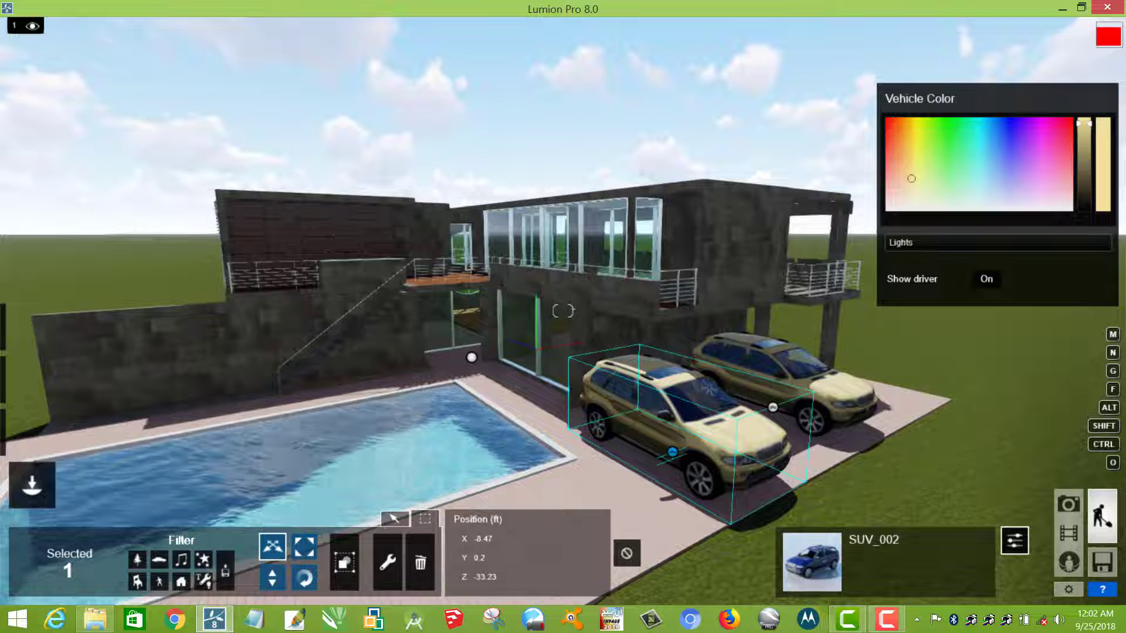
Tilt and zoom the view out so the house, pool and both SUVs are framed.
mouse_move(564, 311)
right_down()
mouse_move(563, 293)
mouse_move(539, 319)
mouse_move(481, 343)
mouse_move(563, 301)
mouse_move(545, 282)
mouse_move(546, 310)
mouse_move(447, 317)
mouse_move(528, 314)
mouse_move(498, 279)
mouse_move(358, 293)
mouse_move(567, 310)
right_up()
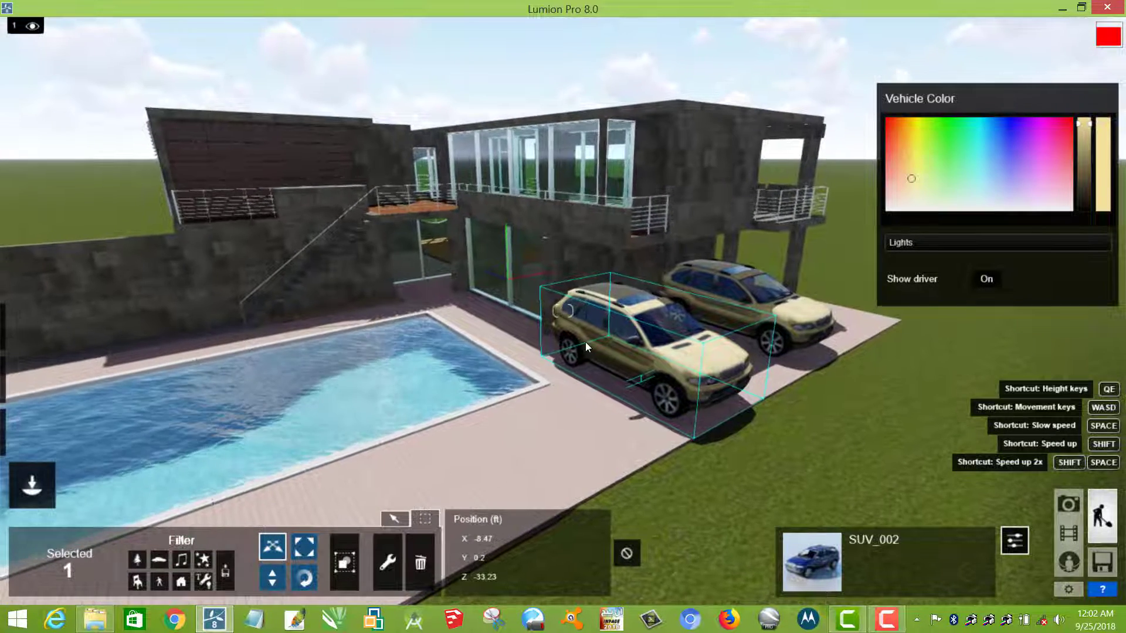
scroll(585, 342, up, 3)
scroll(585, 342, up, 2)
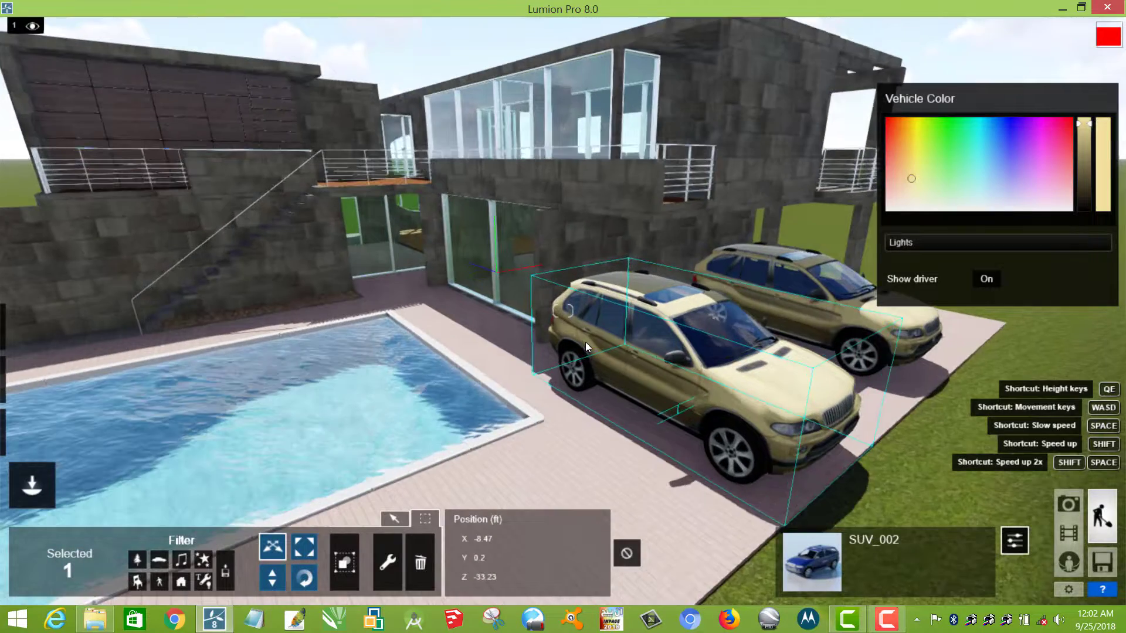
scroll(585, 342, up, 2)
scroll(584, 342, down, 2)
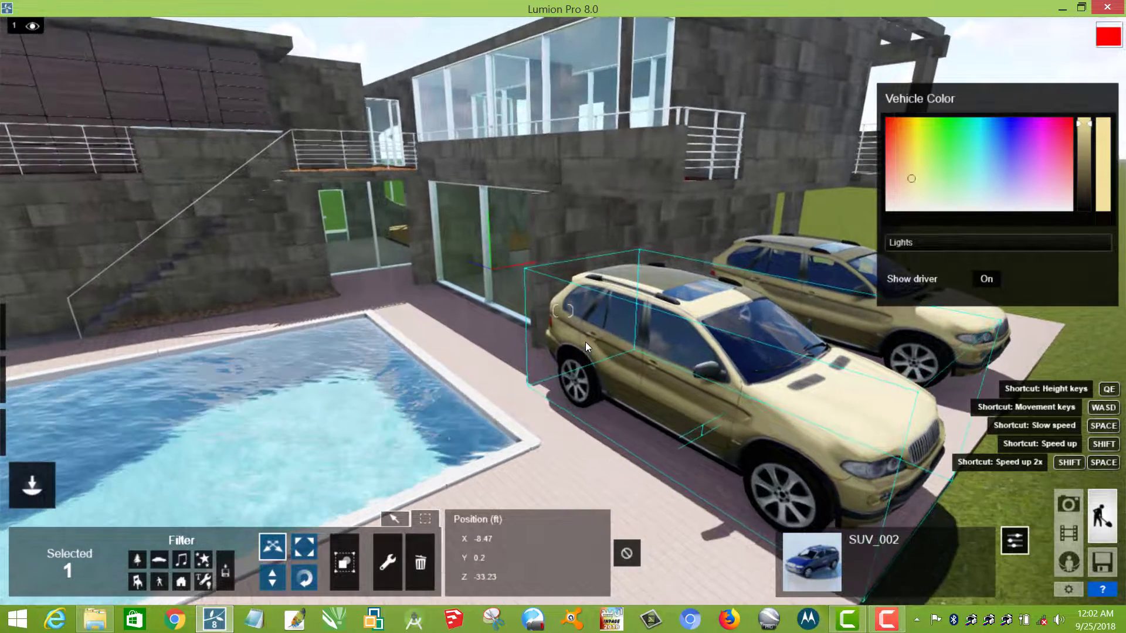
scroll(584, 342, down, 2)
scroll(585, 342, down, 2)
scroll(585, 342, down, 1)
scroll(585, 342, down, 2)
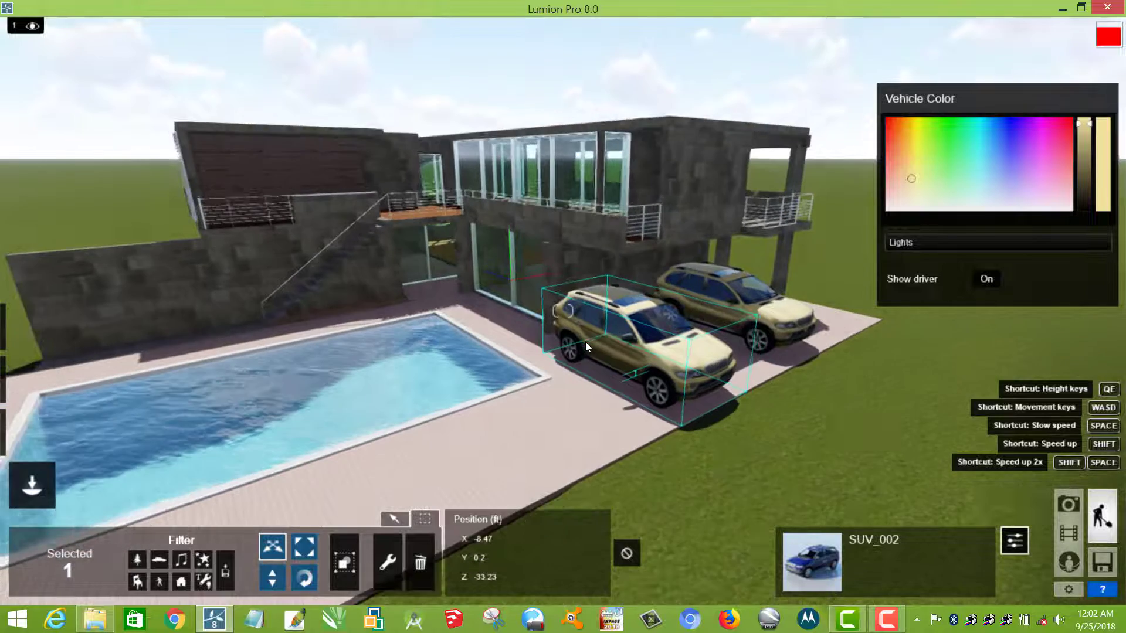
scroll(585, 342, down, 2)
scroll(584, 342, down, 1)
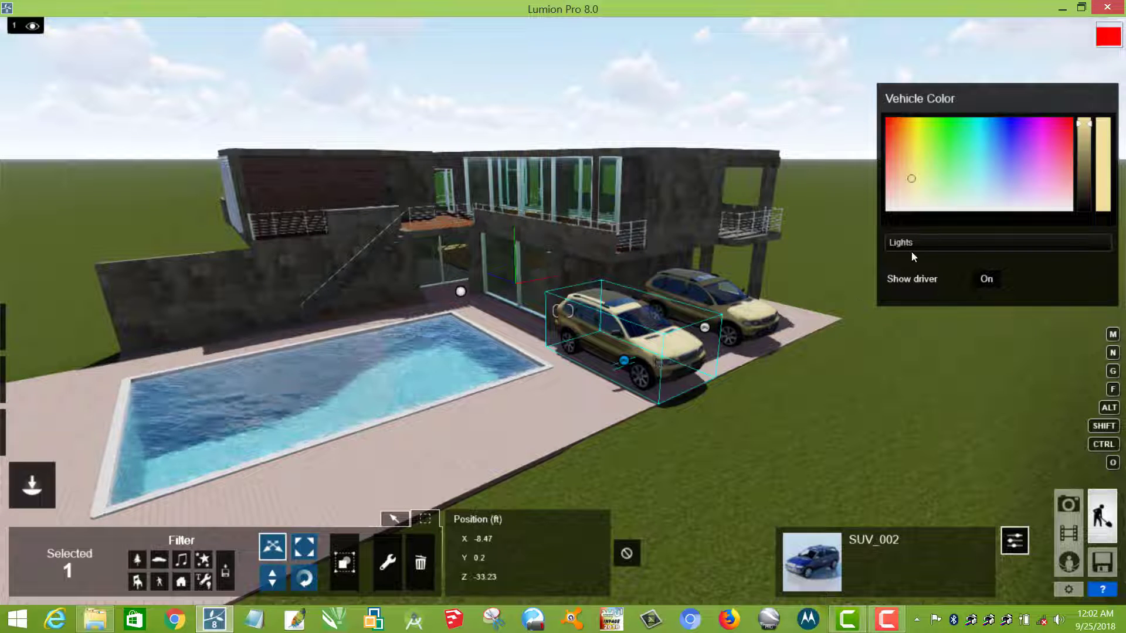
mouse_move(978, 243)
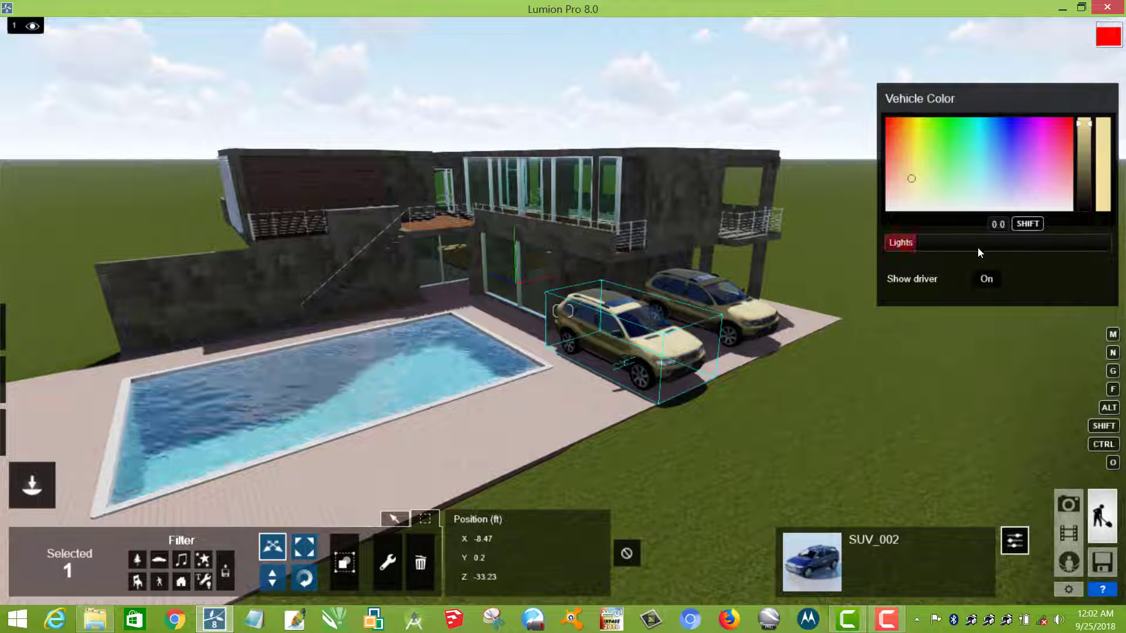
Turn up the copied SUV's Lights level and repaint its body silver-white.
drag(978, 253, 1013, 252)
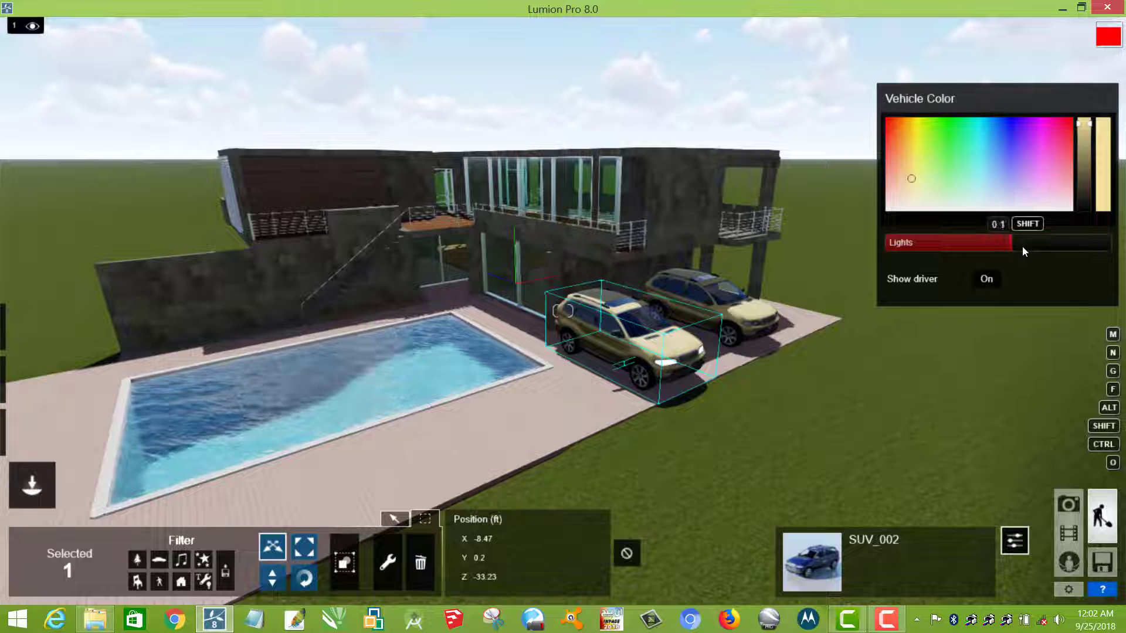
click(1021, 246)
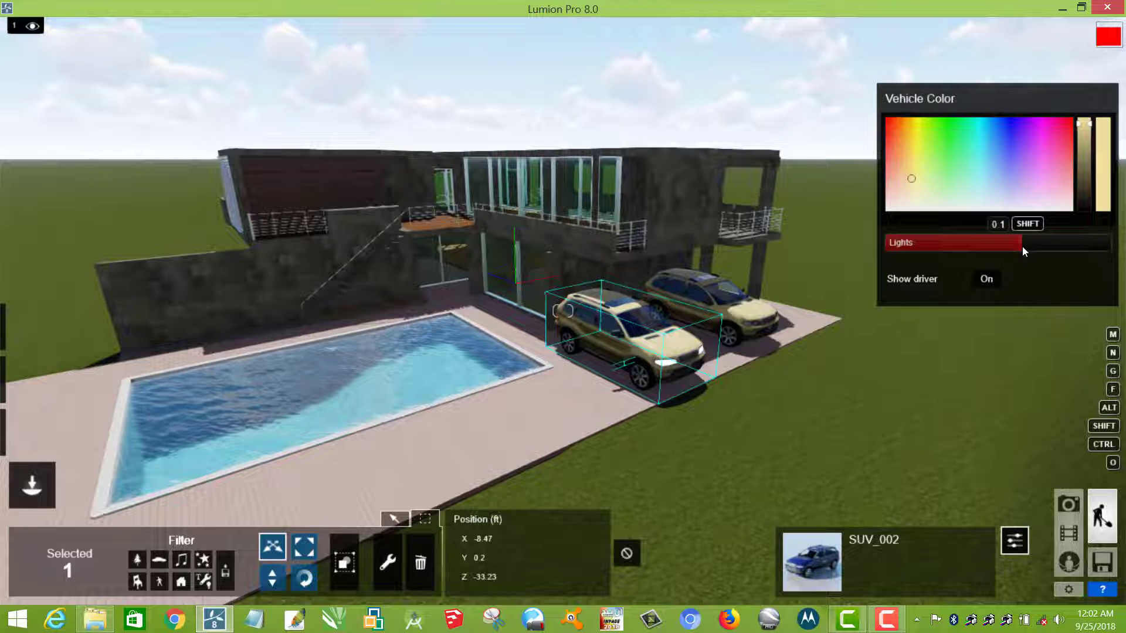
click(900, 147)
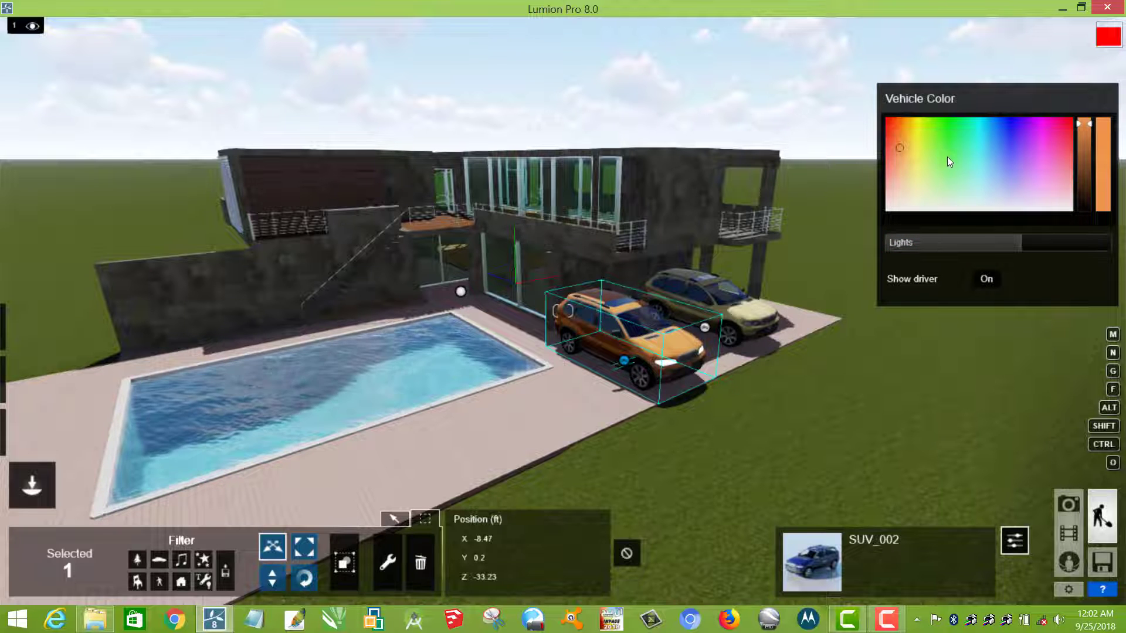
click(976, 158)
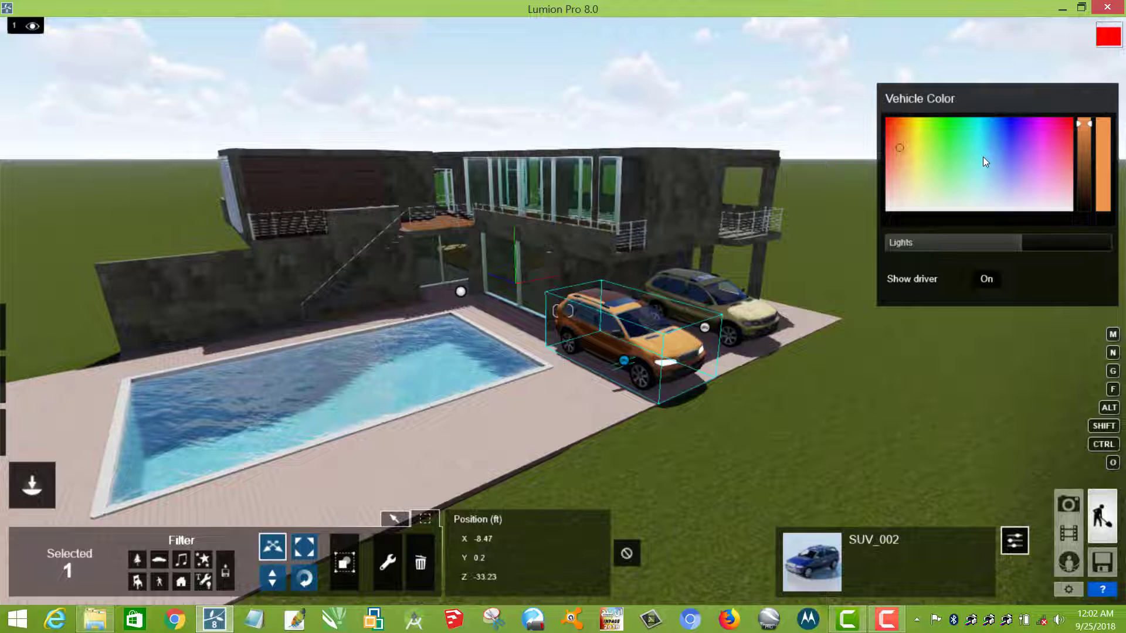
click(1018, 158)
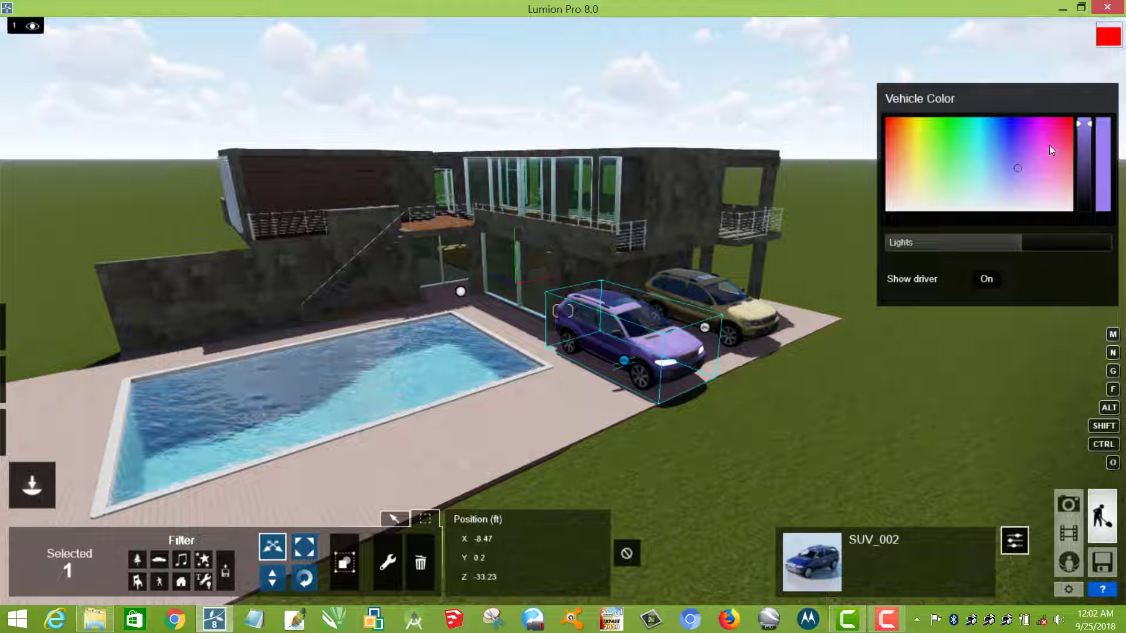
click(974, 210)
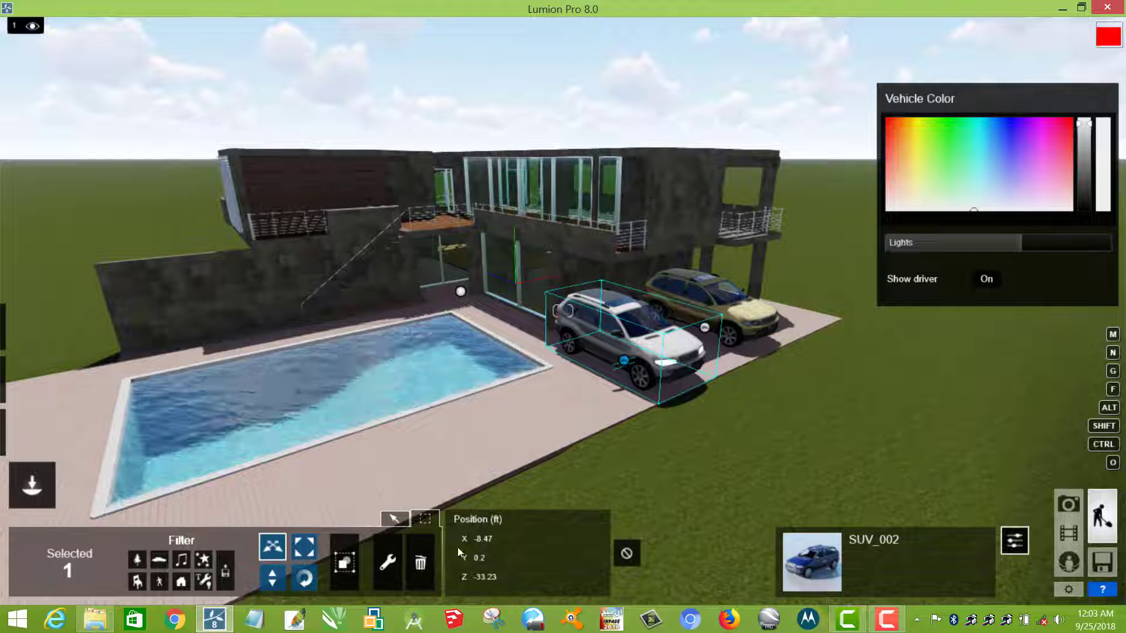
click(394, 521)
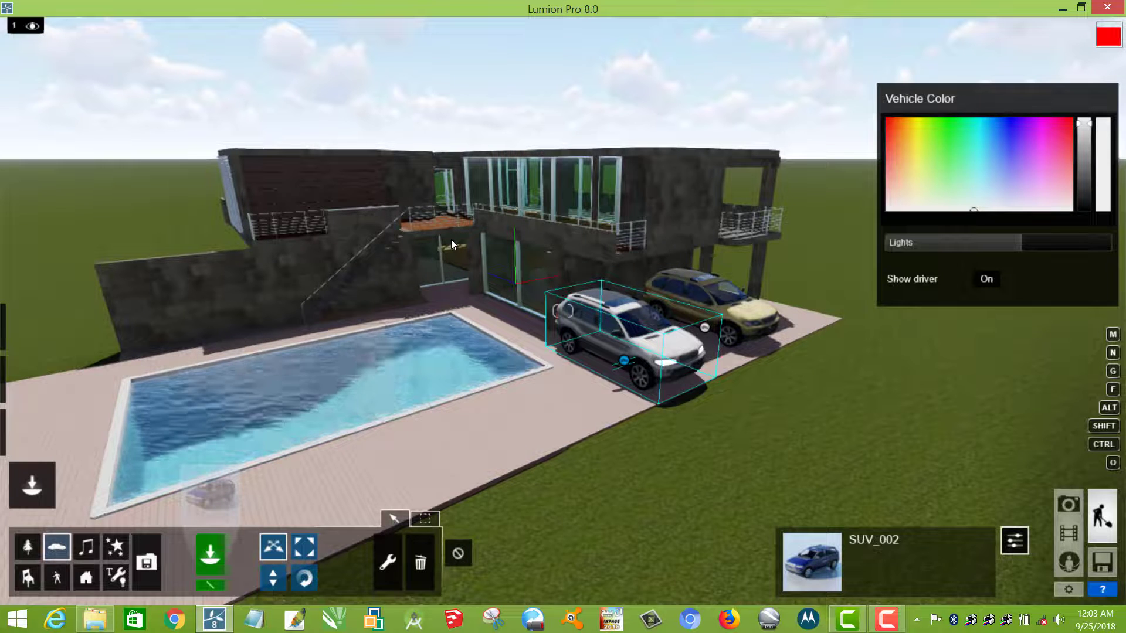
Fly the camera past the parked SUVs up close to the ground-floor glass walls.
mouse_move(452, 240)
right_down()
mouse_move(471, 275)
mouse_move(471, 258)
mouse_move(446, 235)
right_up()
key(w)
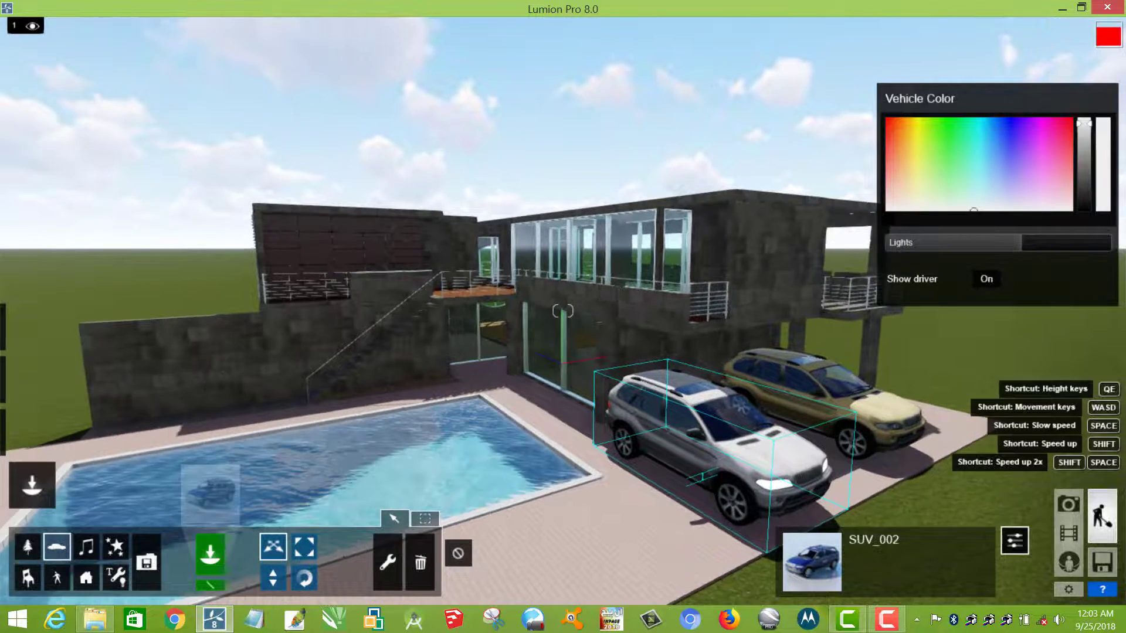
right_drag(485, 276, 464, 273)
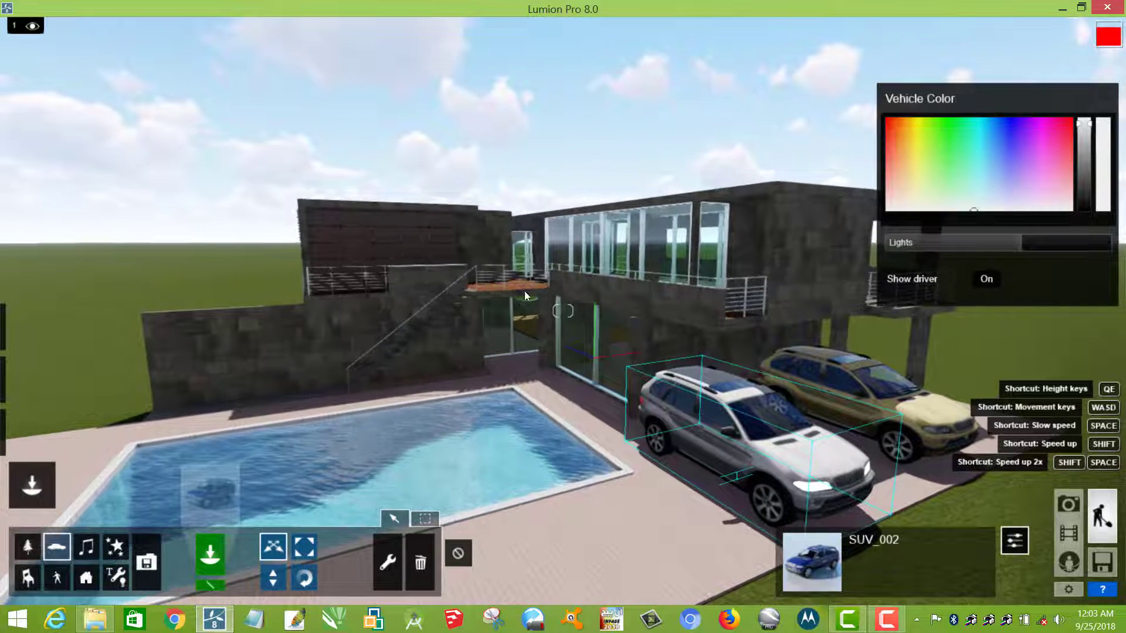
key(w)
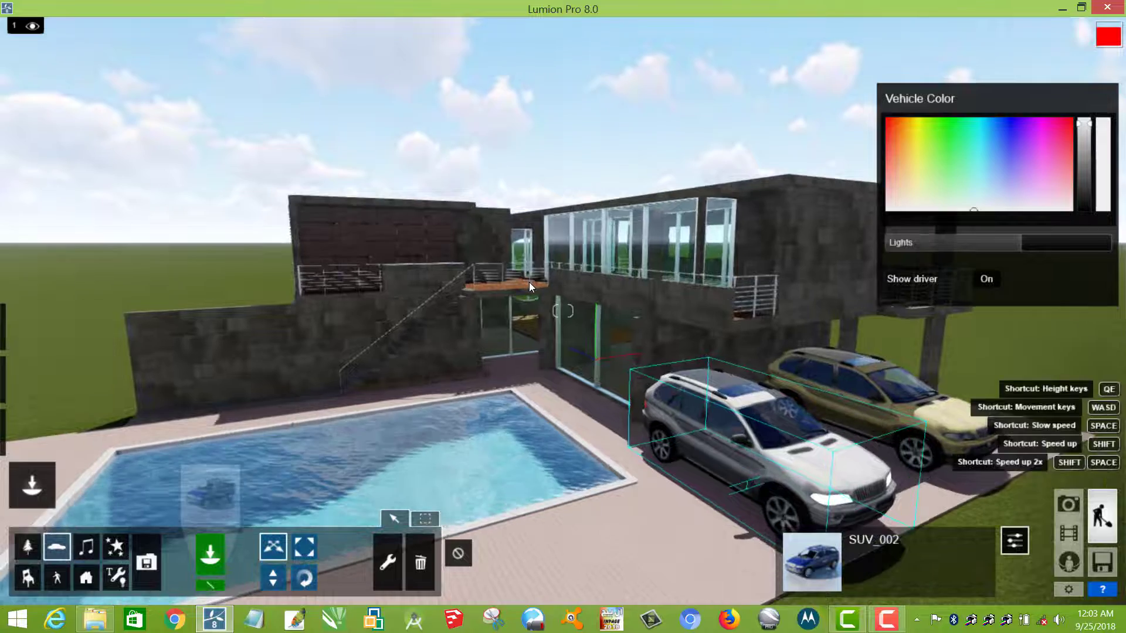
key(w)
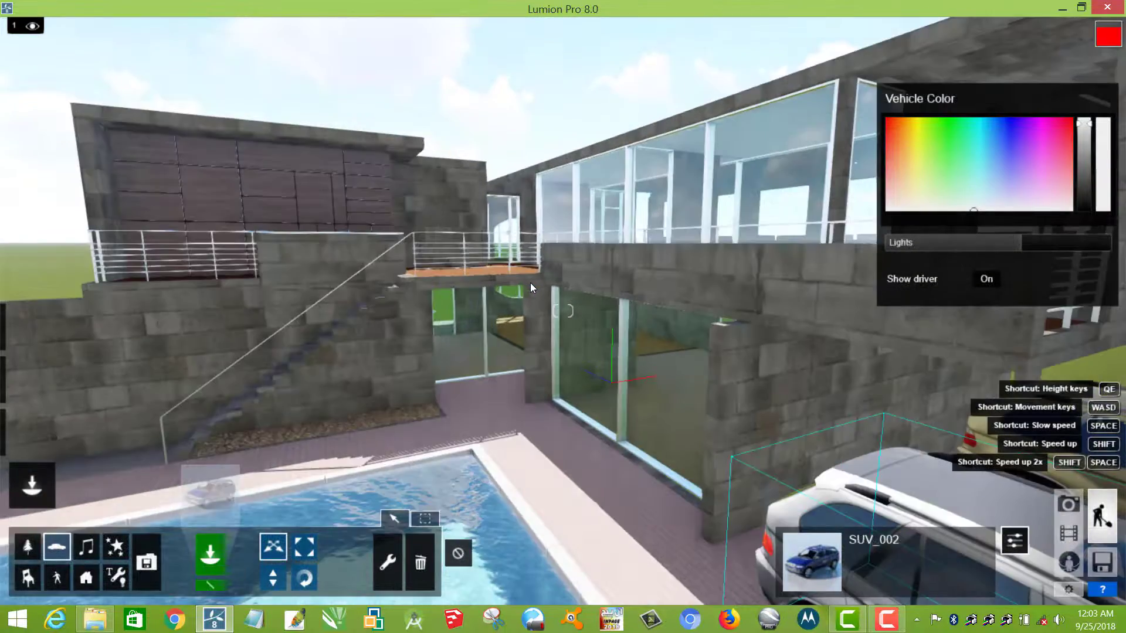
key(w)
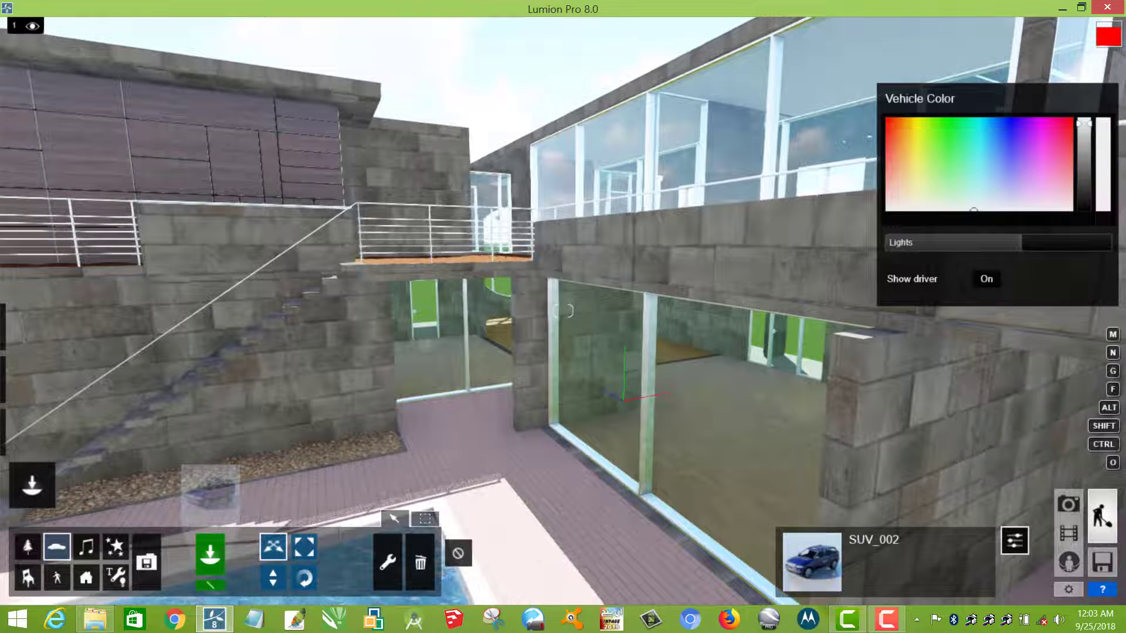
key(w)
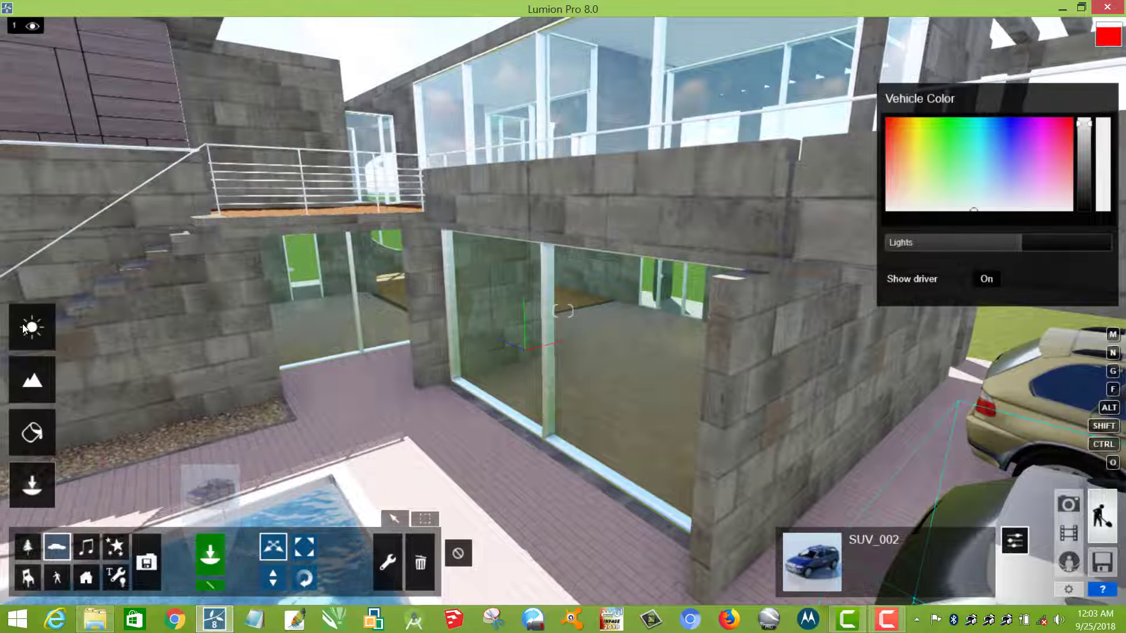
Lower the sun height in the weather settings to turn the scene to night.
click(28, 327)
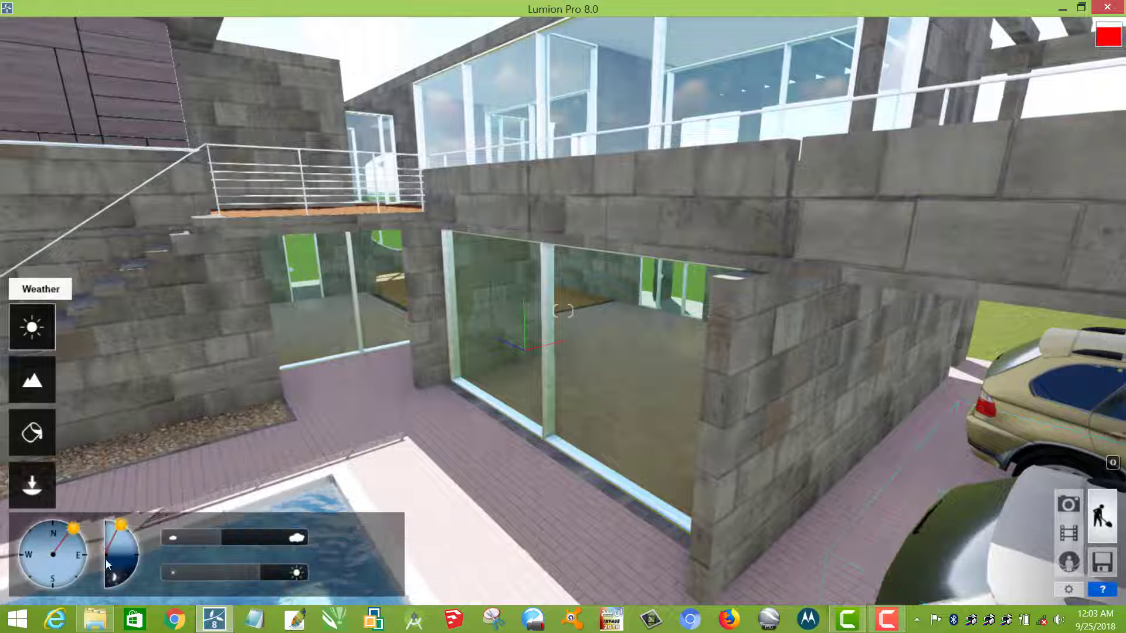
click(134, 567)
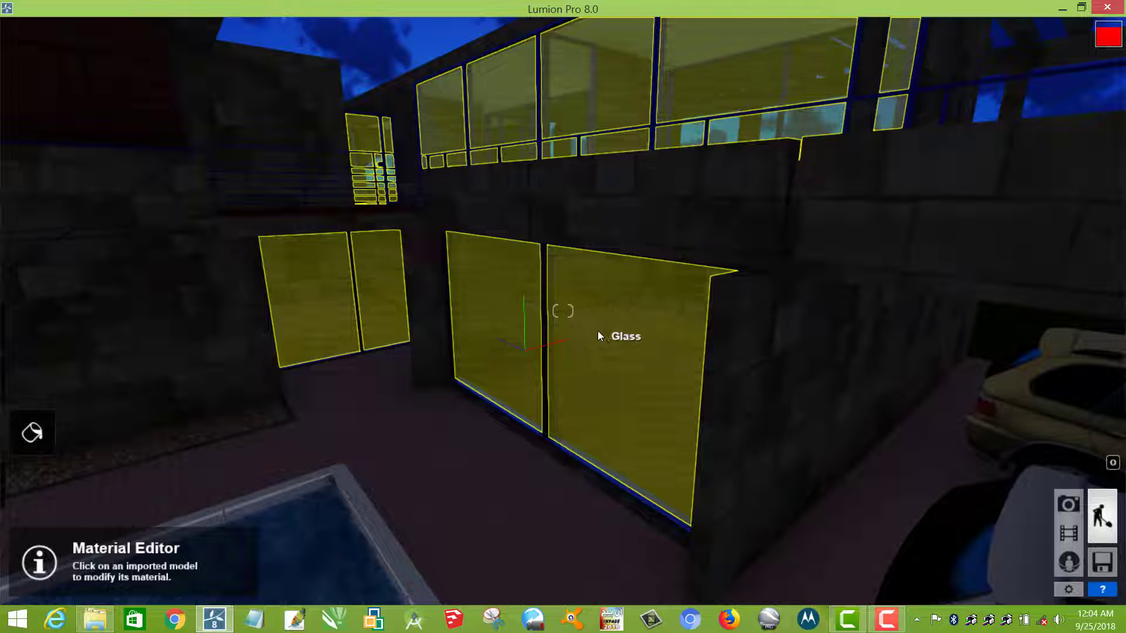
Swap the window glass for the Indoor > Metal > Aluminium library material.
click(599, 334)
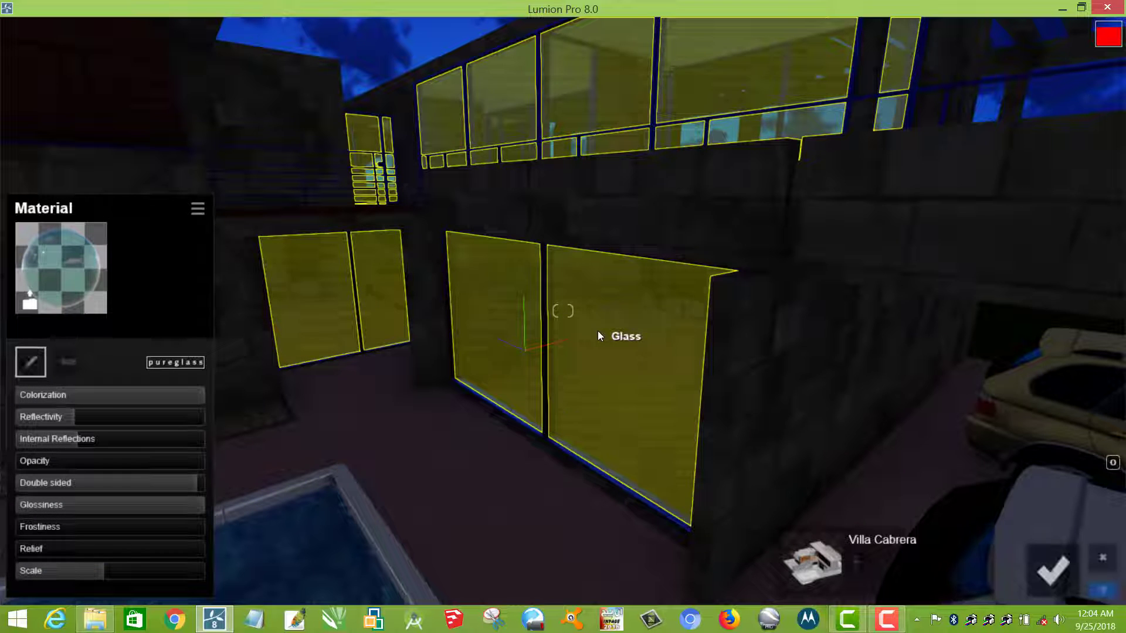
click(27, 303)
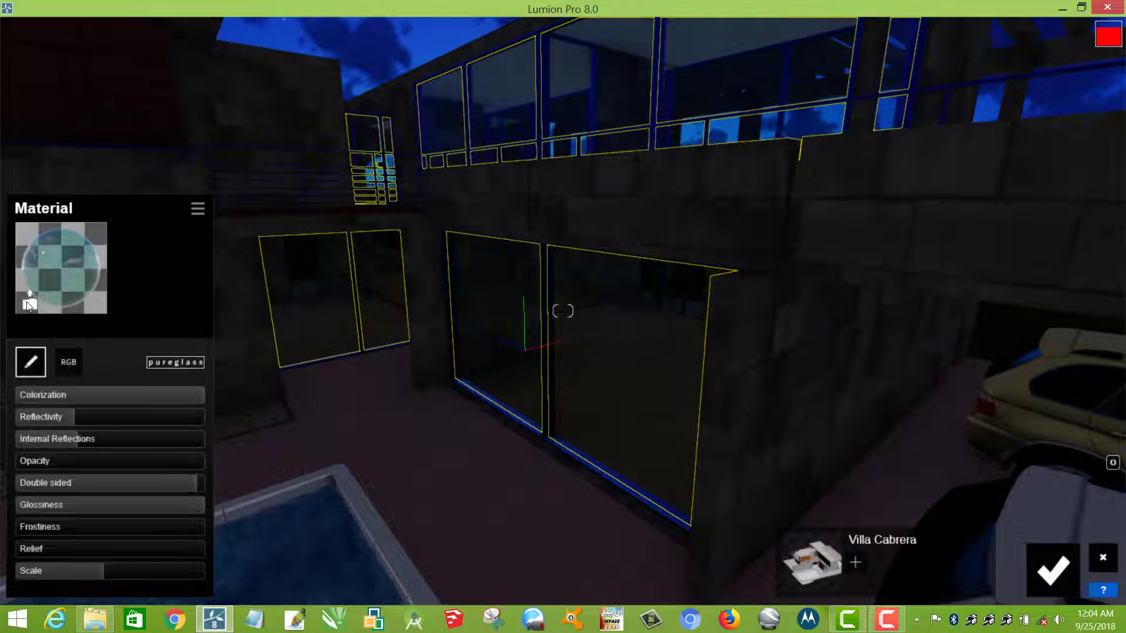
click(27, 303)
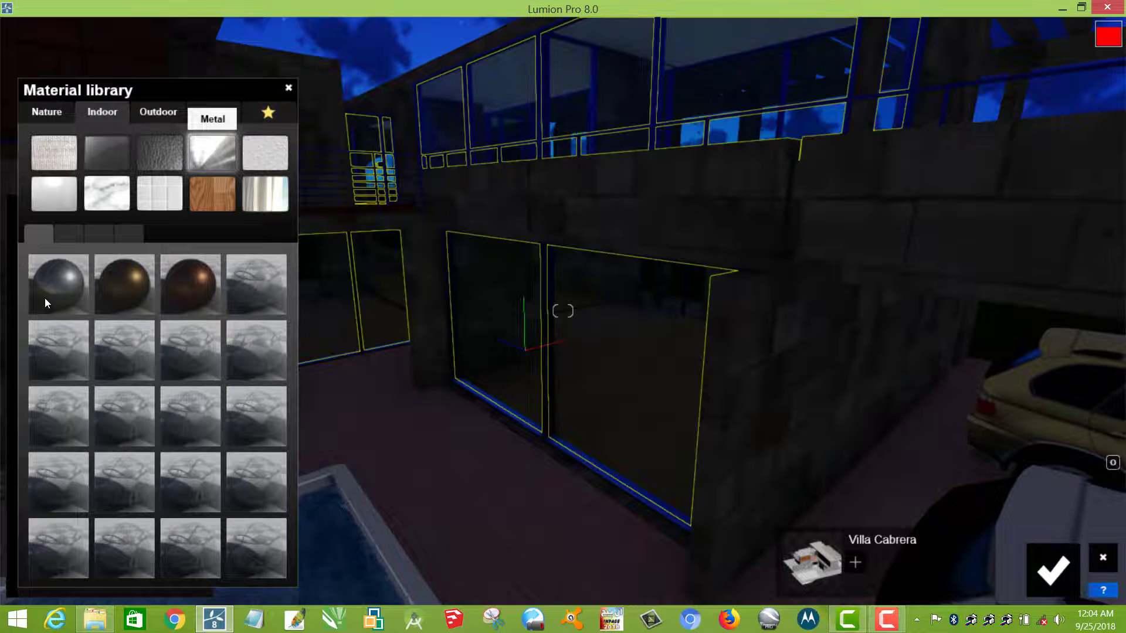
click(45, 299)
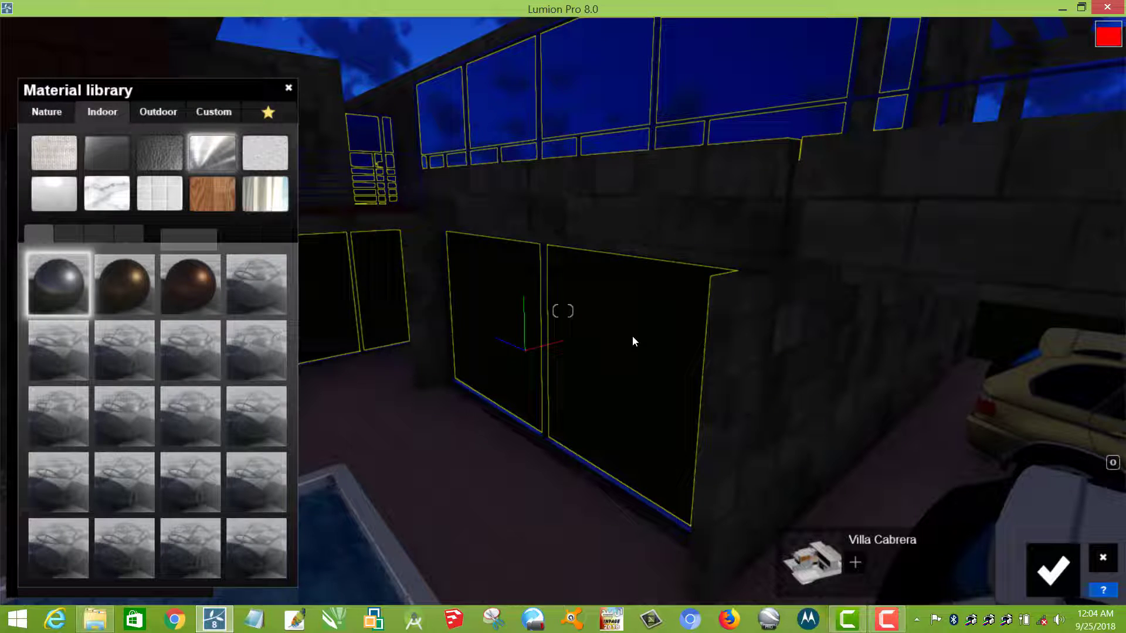
click(633, 337)
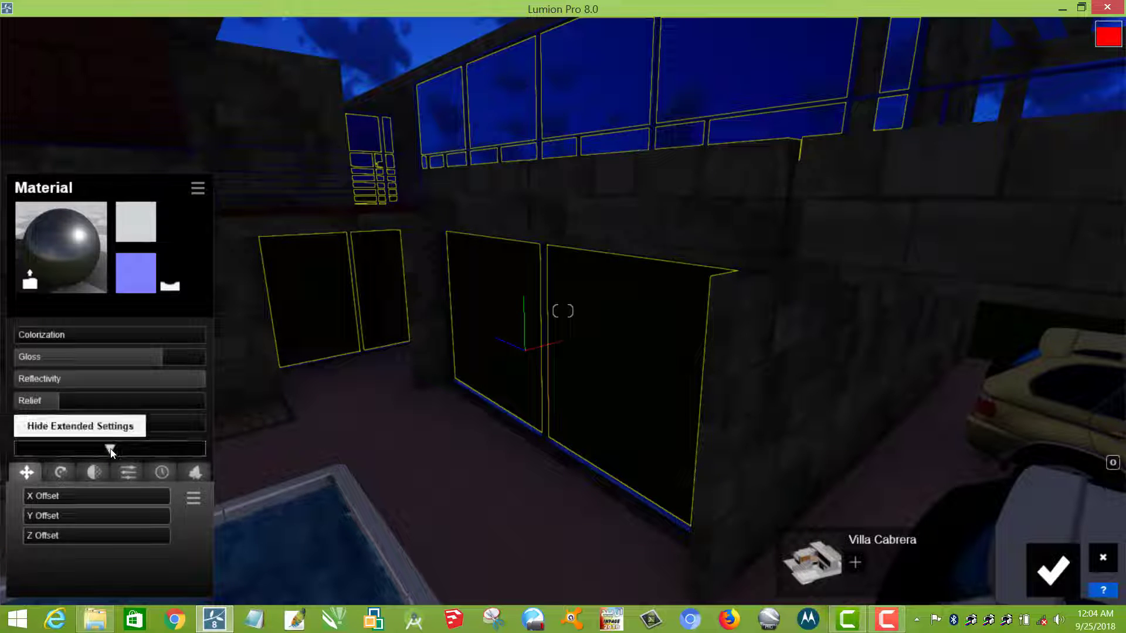
Show the Aluminium material's Emissive, Saturation, Specular and Flicker Reduction sliders.
click(110, 449)
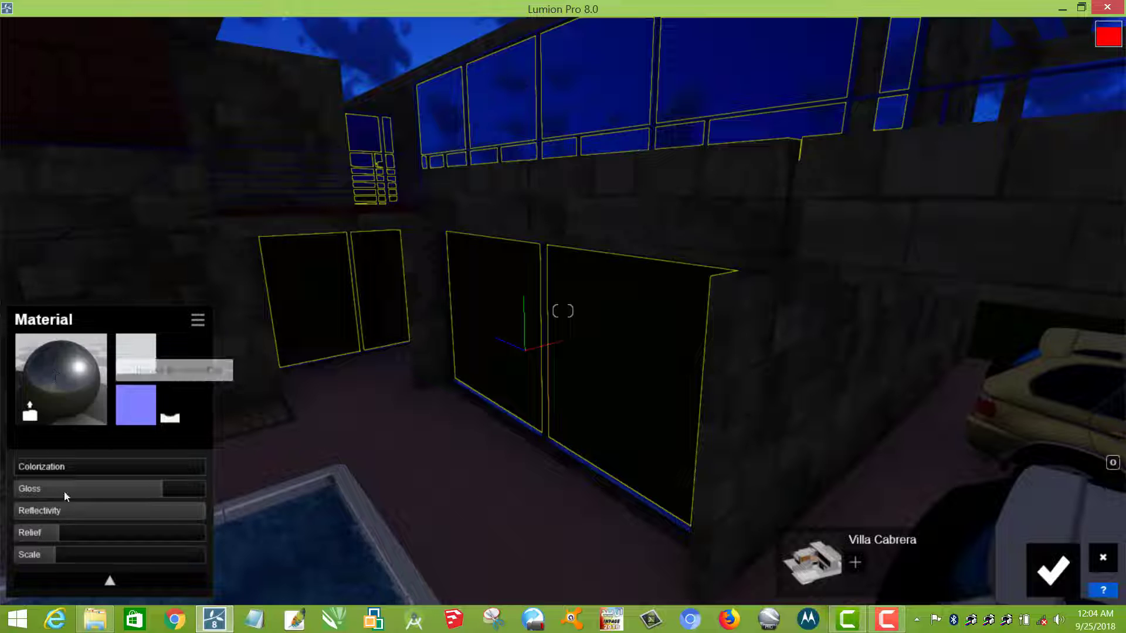
click(108, 578)
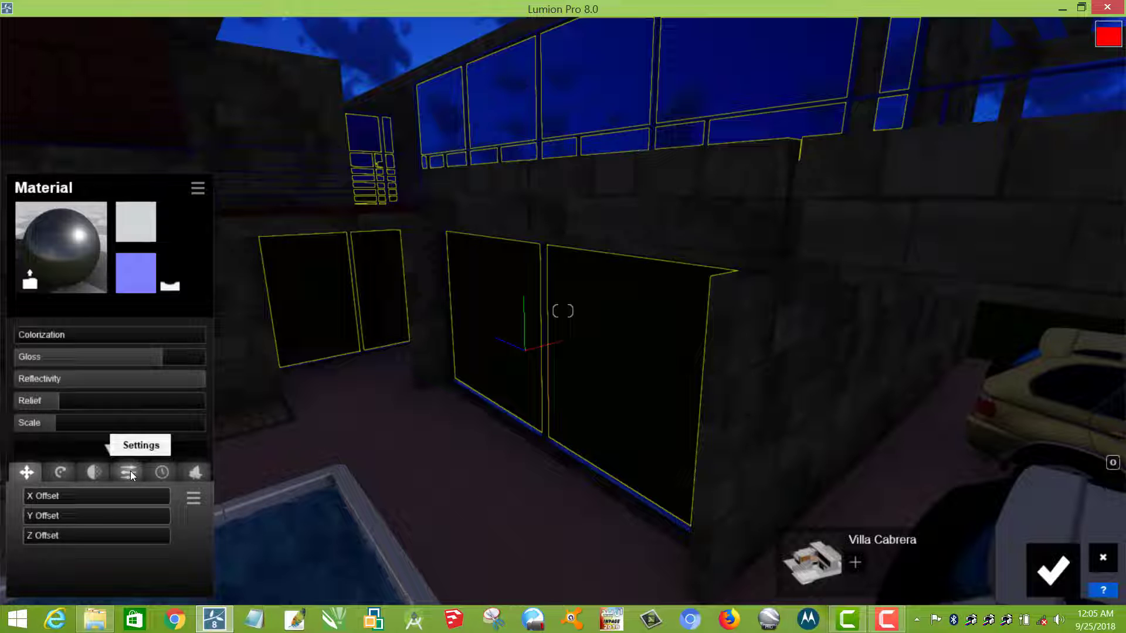
click(130, 471)
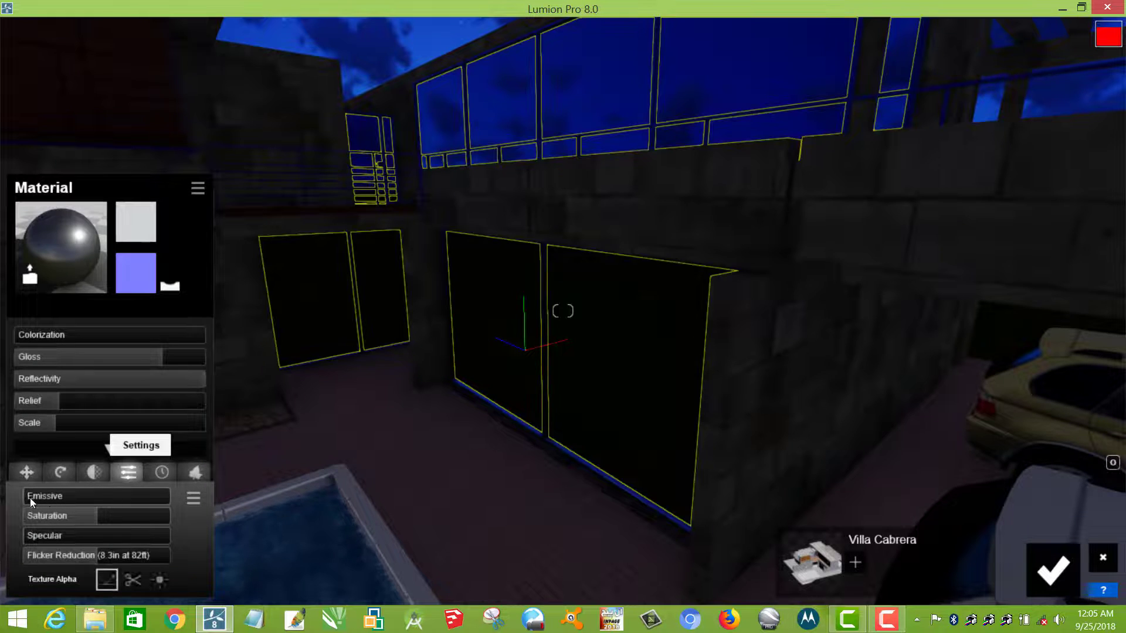
mouse_move(52, 496)
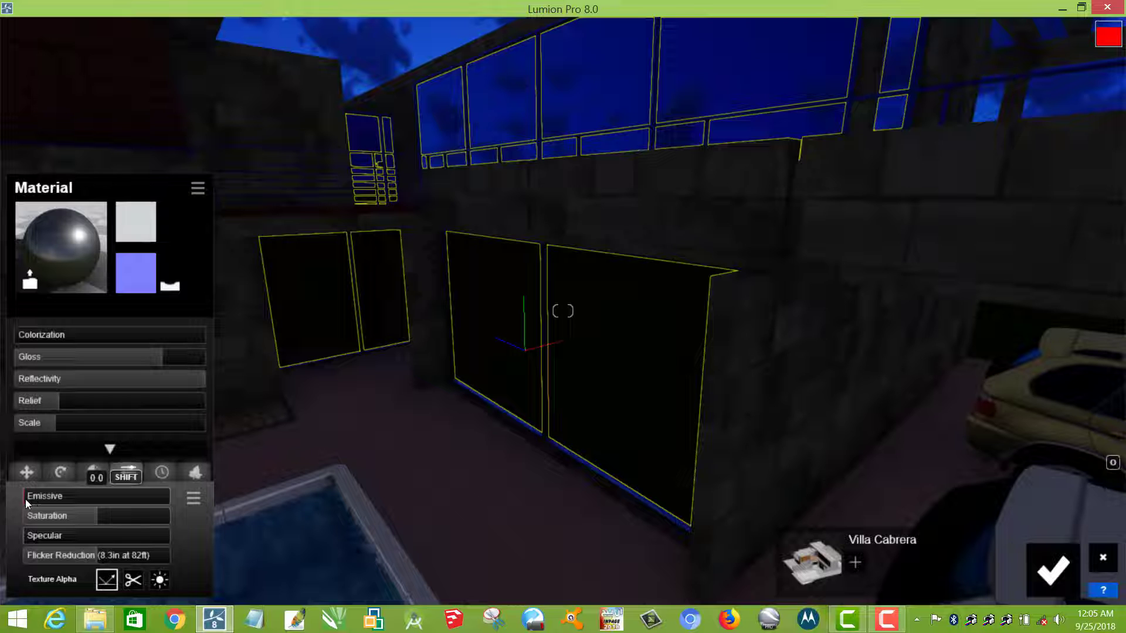
Adjust the window material's Emissive slider to 3.9 and Saturation slider to 0.6.
mouse_move(28, 499)
mouse_down()
mouse_move(99, 502)
mouse_move(60, 503)
mouse_up()
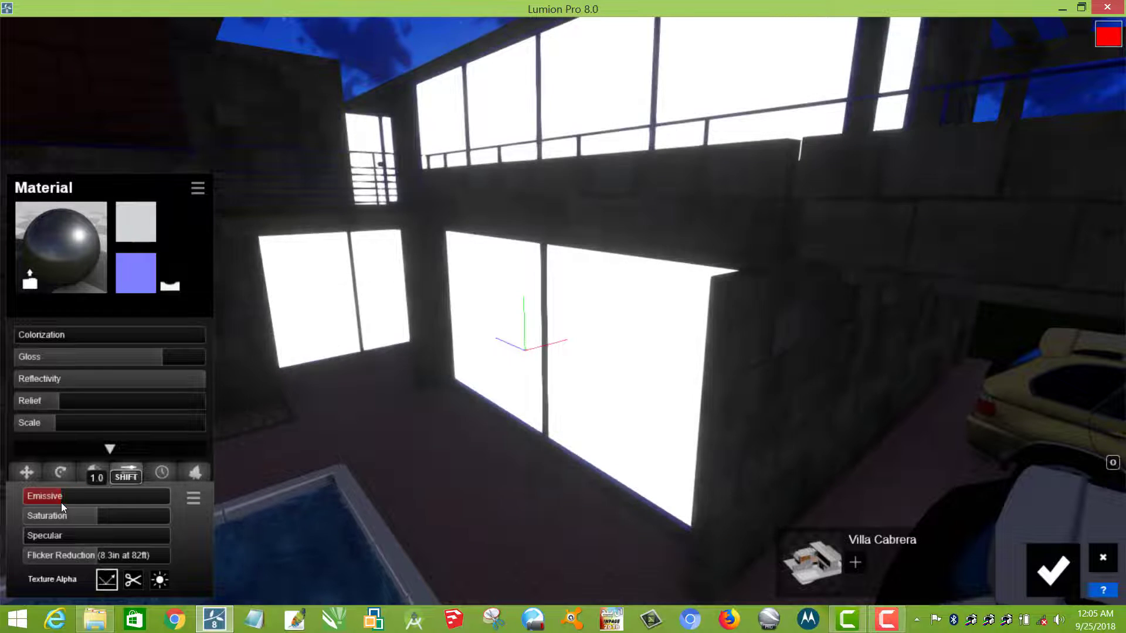
click(73, 504)
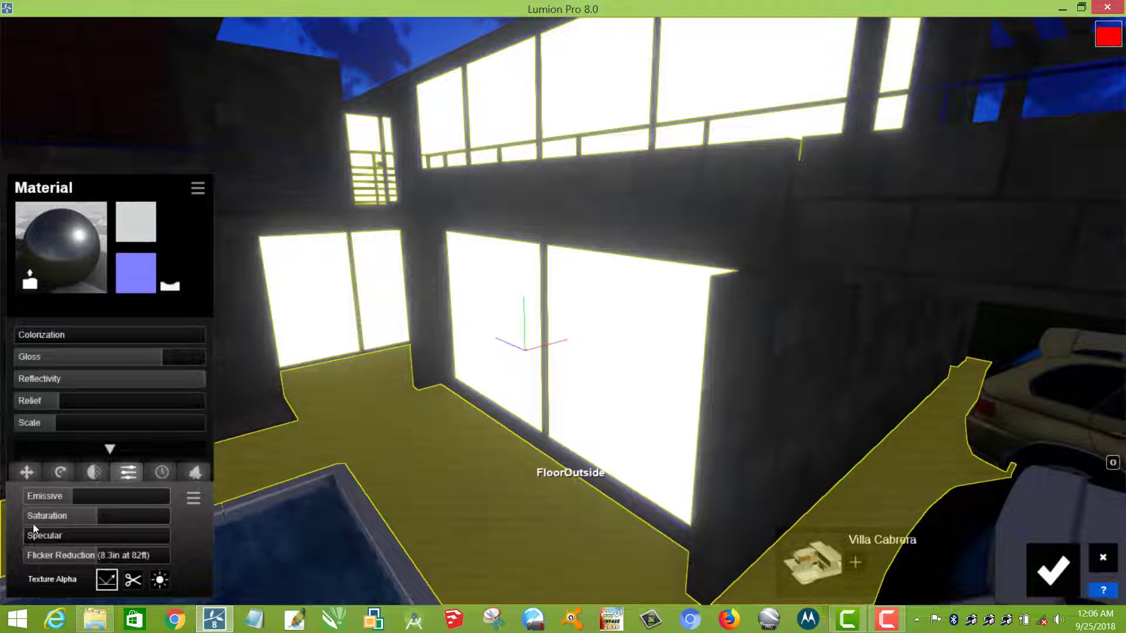
mouse_move(91, 518)
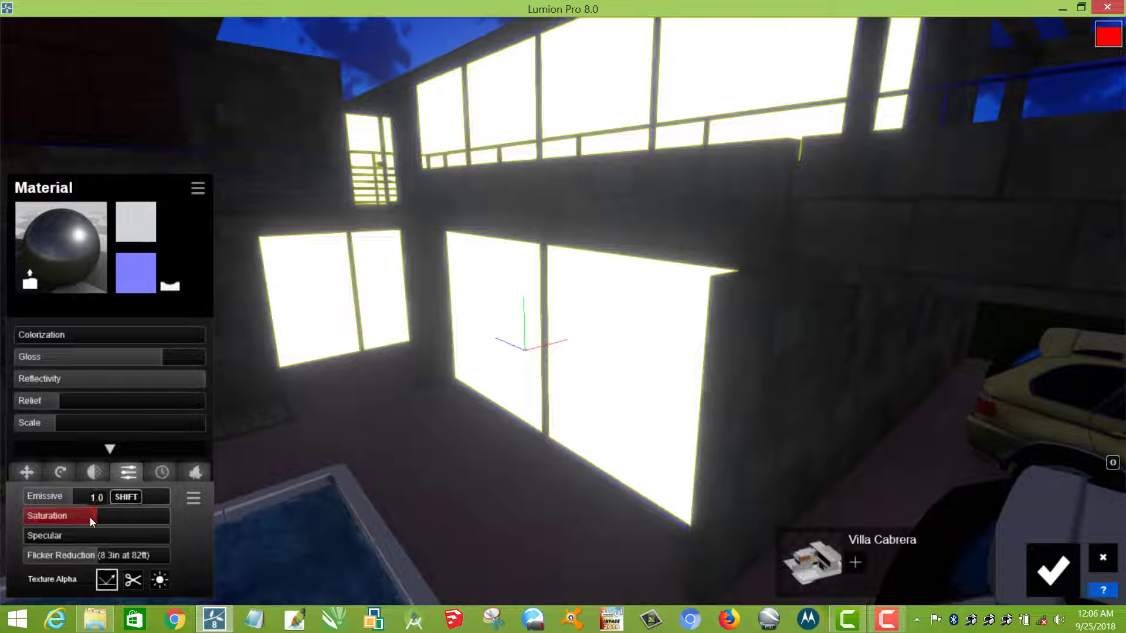
mouse_move(91, 517)
mouse_down()
mouse_move(36, 516)
mouse_move(174, 520)
mouse_move(72, 516)
mouse_up()
mouse_move(75, 498)
mouse_down()
mouse_move(108, 498)
mouse_move(32, 498)
mouse_move(45, 498)
mouse_up()
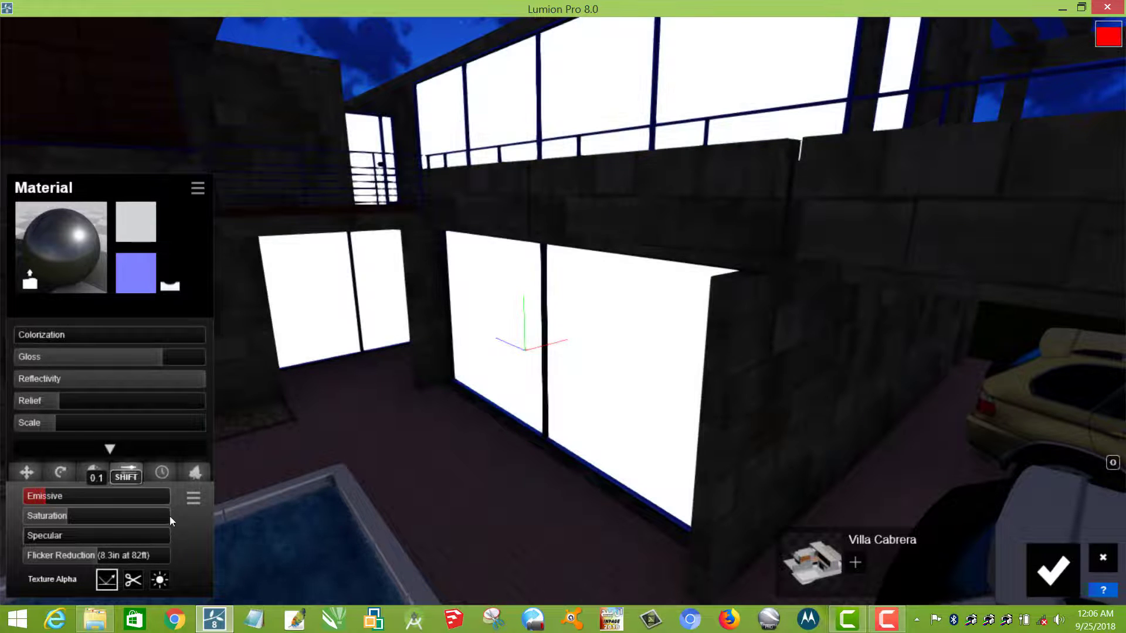